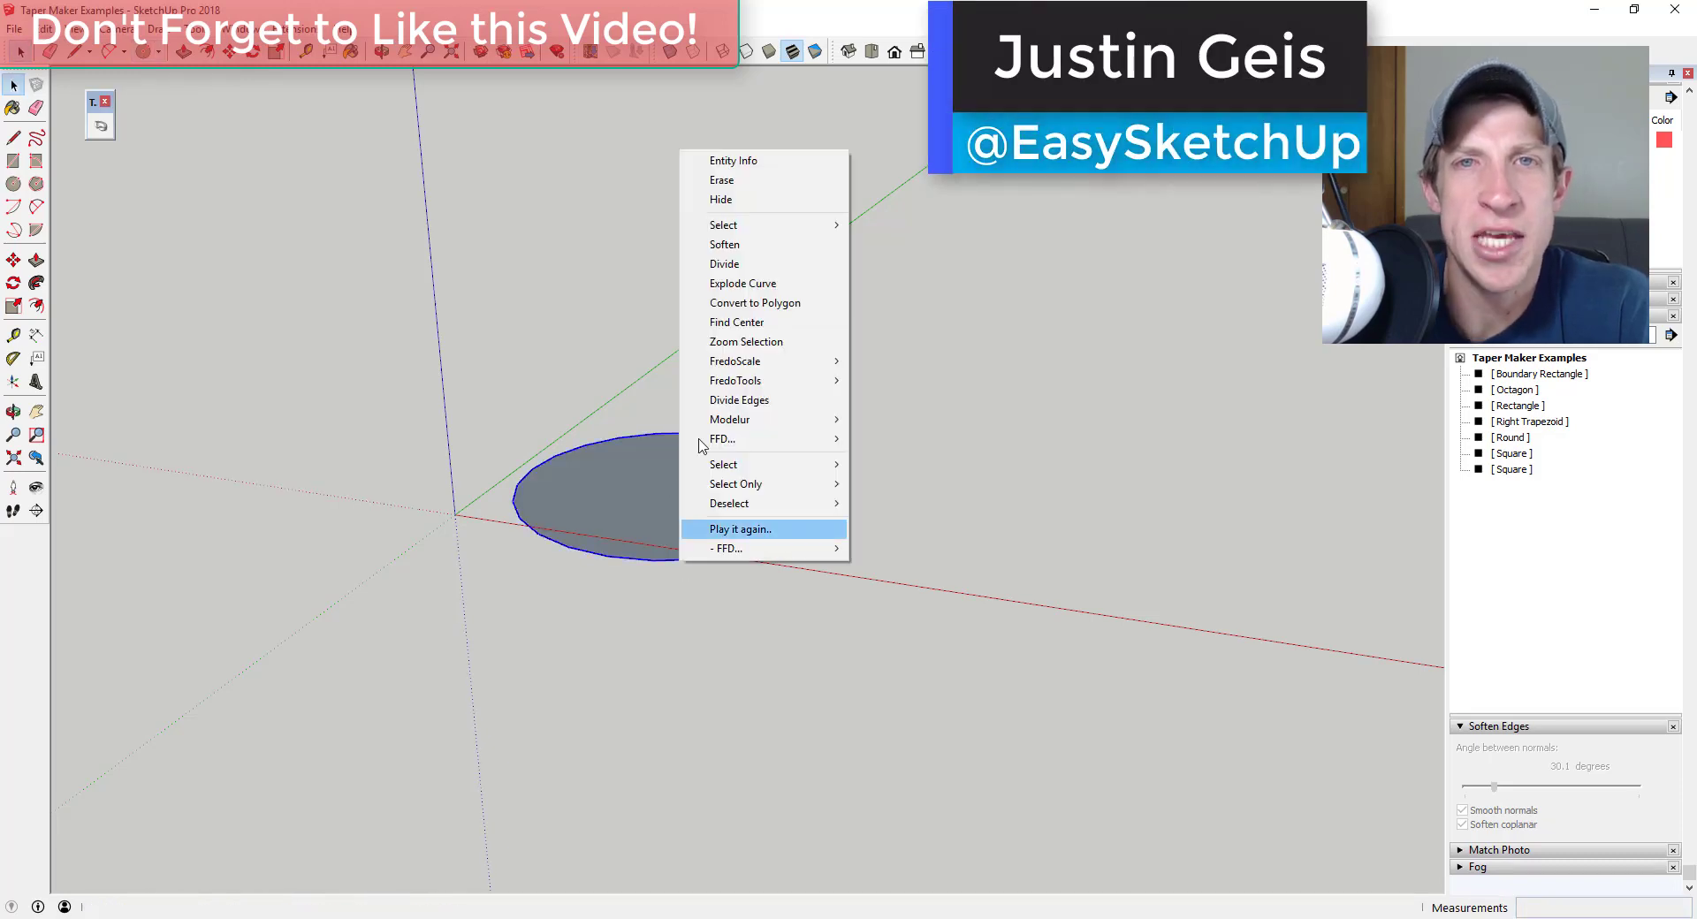
Explode the circle into separate edges and delete its face, leaving an open circular path.
click(720, 284)
click(676, 493)
key(Delete)
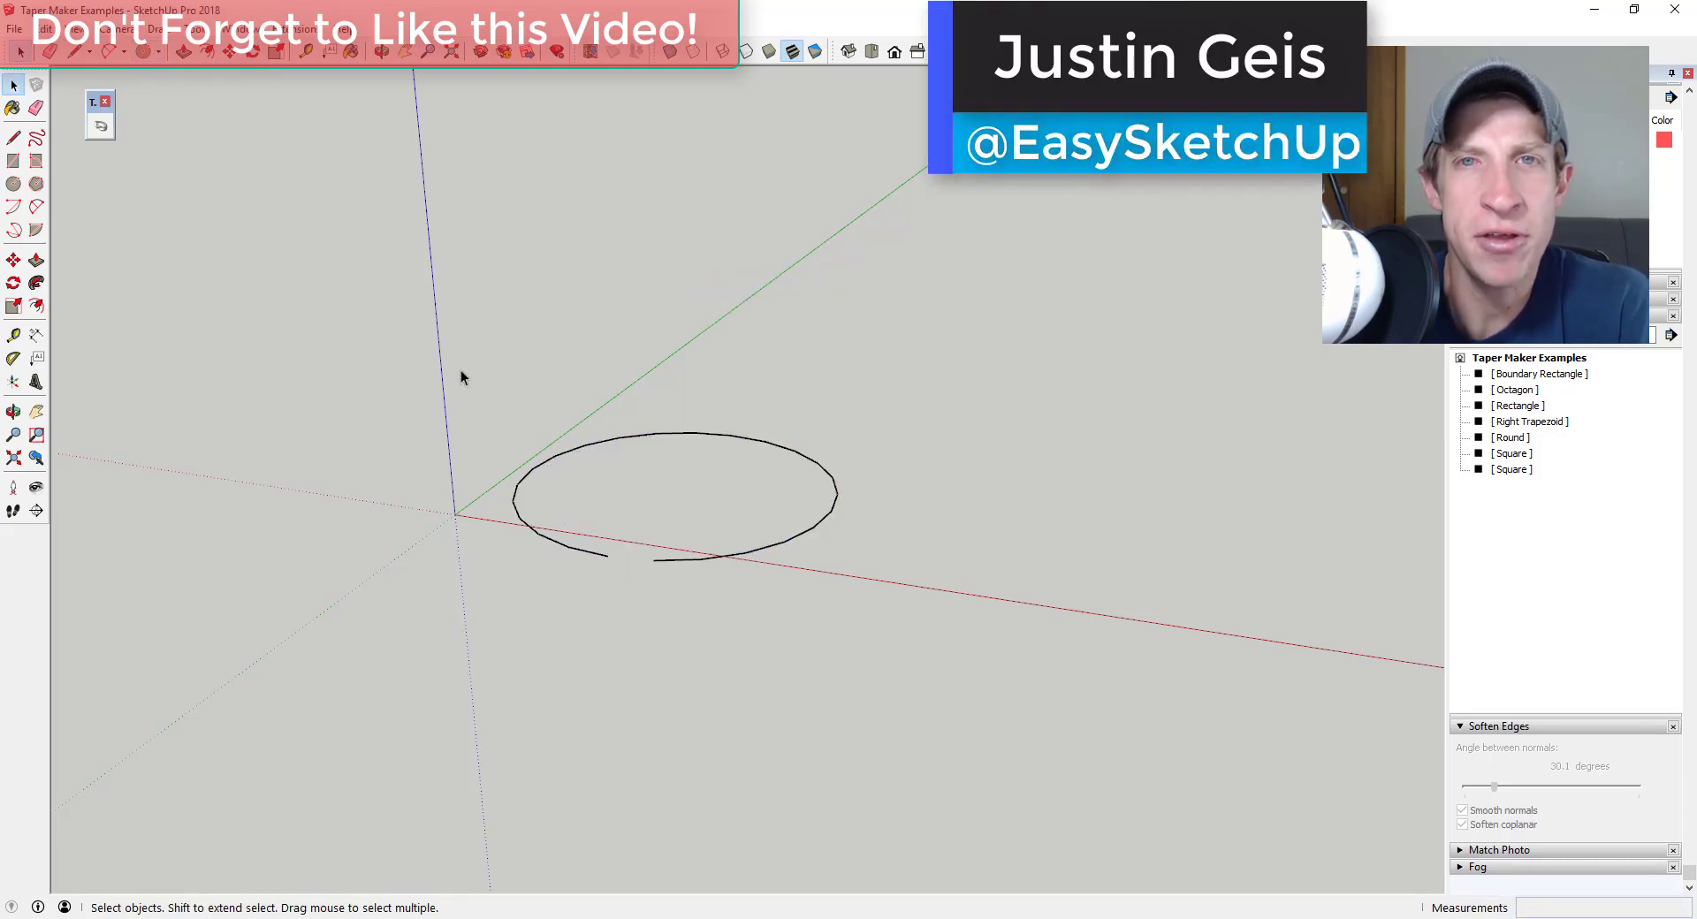
Sweep a rectangular Taper Maker section along the circular path, accepting the default dimensions.
click(102, 126)
click(915, 443)
click(880, 477)
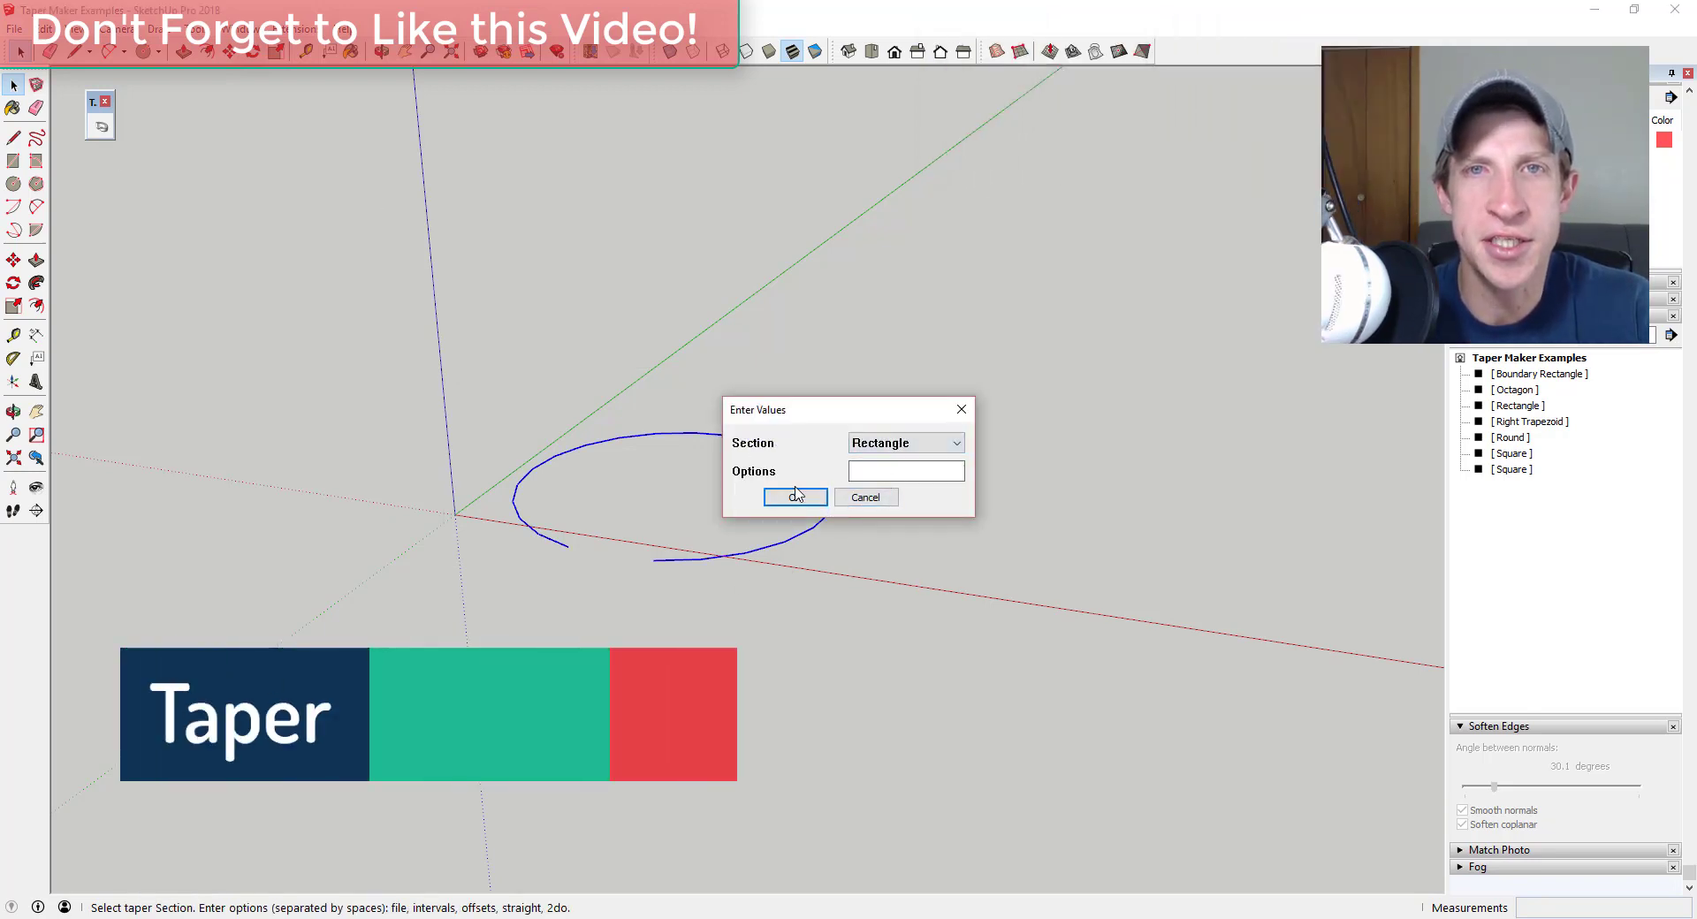
click(794, 497)
click(823, 540)
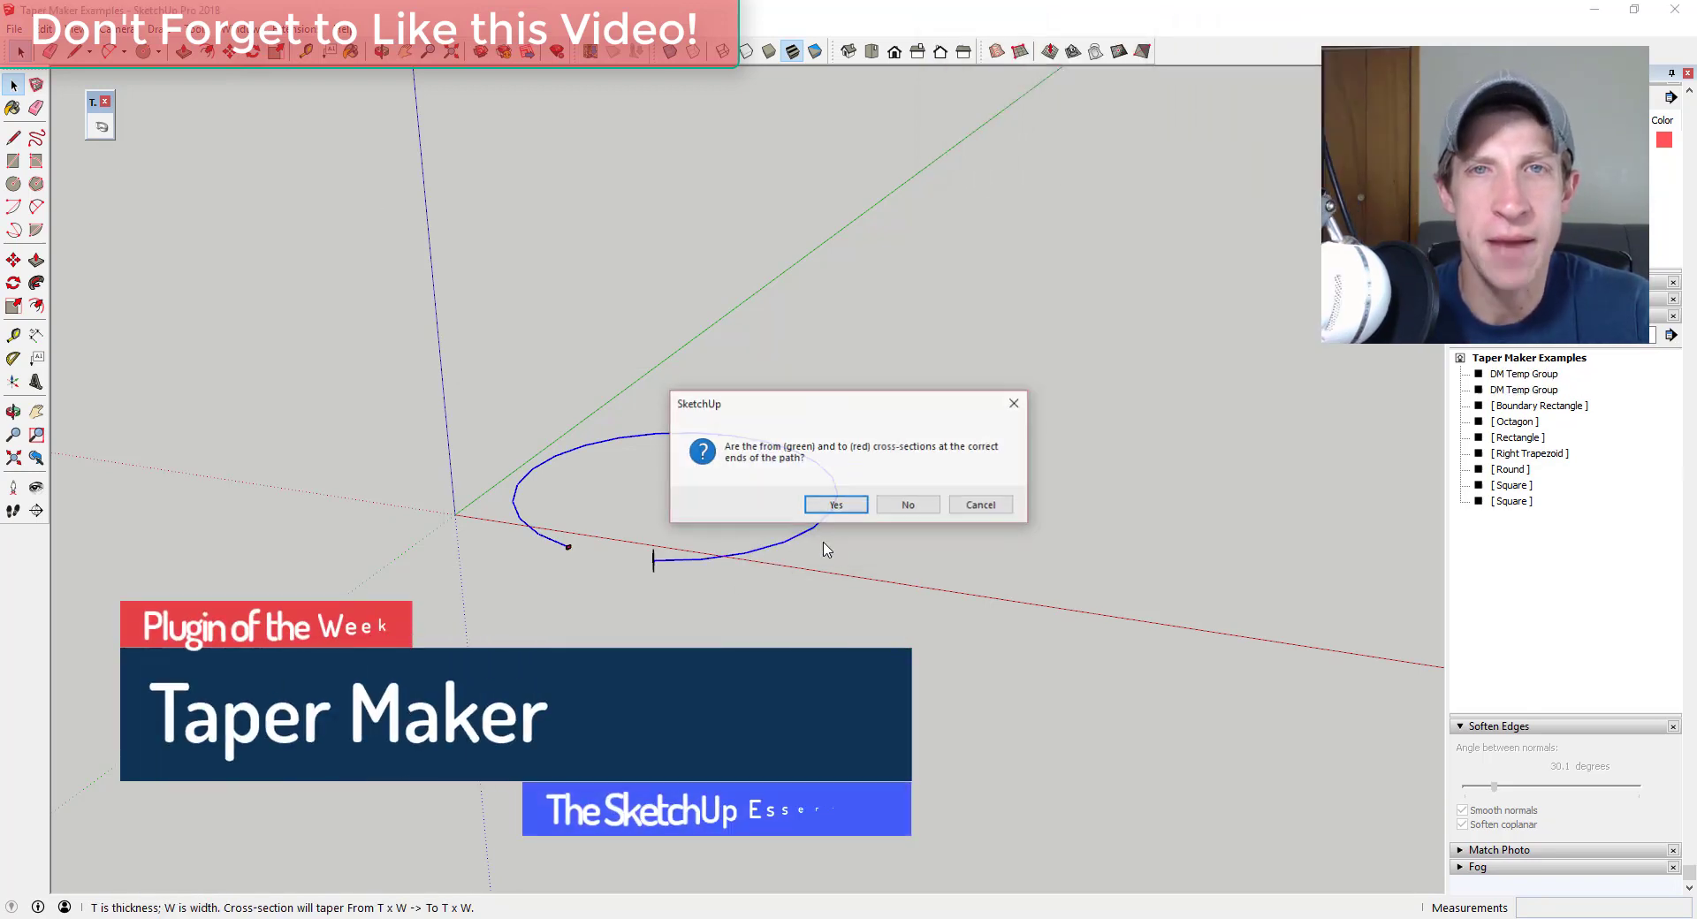
click(826, 504)
click(776, 503)
Soften the tapered ring's edges to 28.3 degrees.
scroll(633, 549, up, 4)
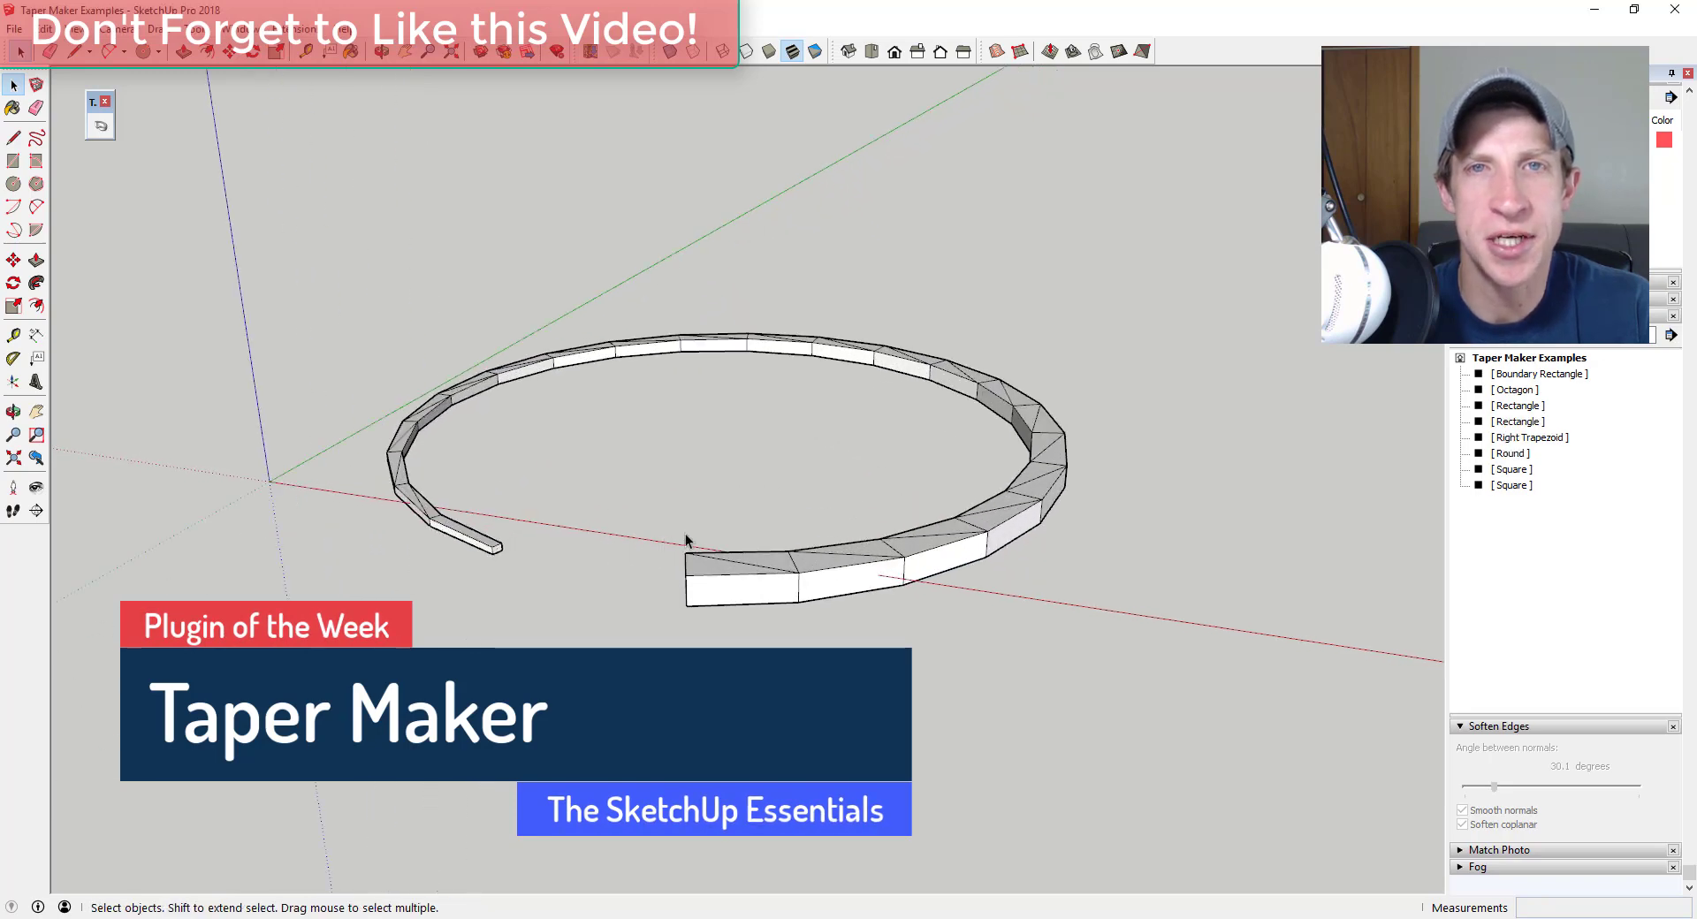
middle_drag(686, 535, 886, 503)
click(887, 528)
drag(1495, 788, 1493, 788)
shift+middle_drag(720, 461, 345, 464)
scroll(566, 433, down, 4)
scroll(610, 420, up, 3)
Draw a vertical line segment as the start of the S-curve path.
middle_drag(580, 383, 576, 382)
key(a)
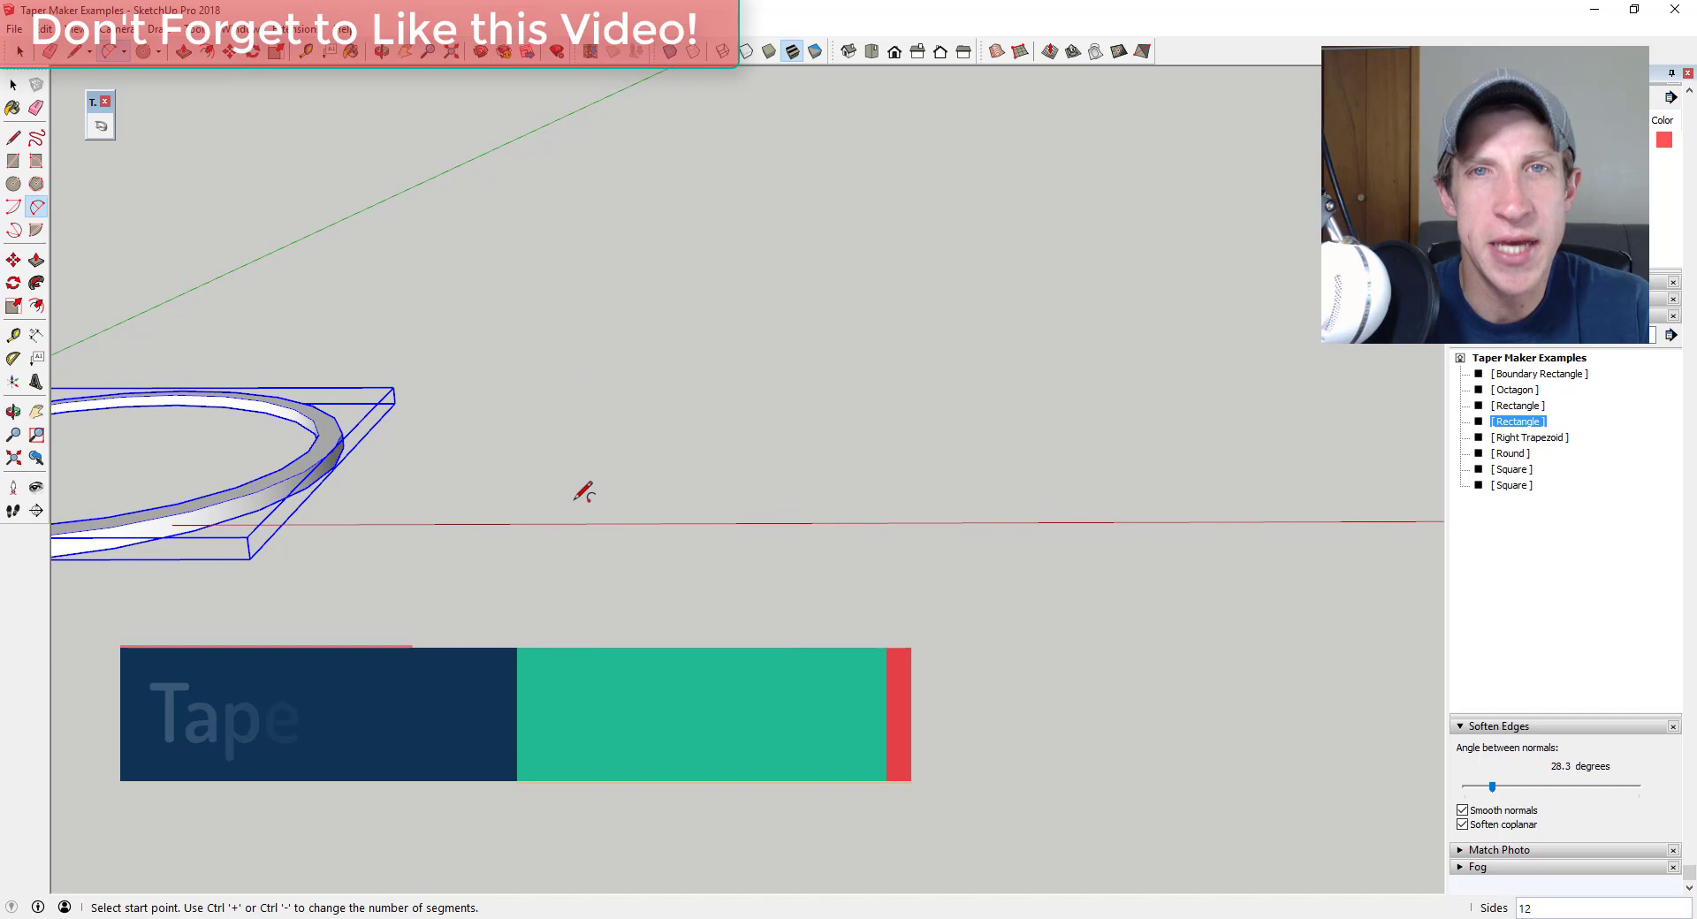
click(576, 497)
key(space)
key(l)
click(653, 494)
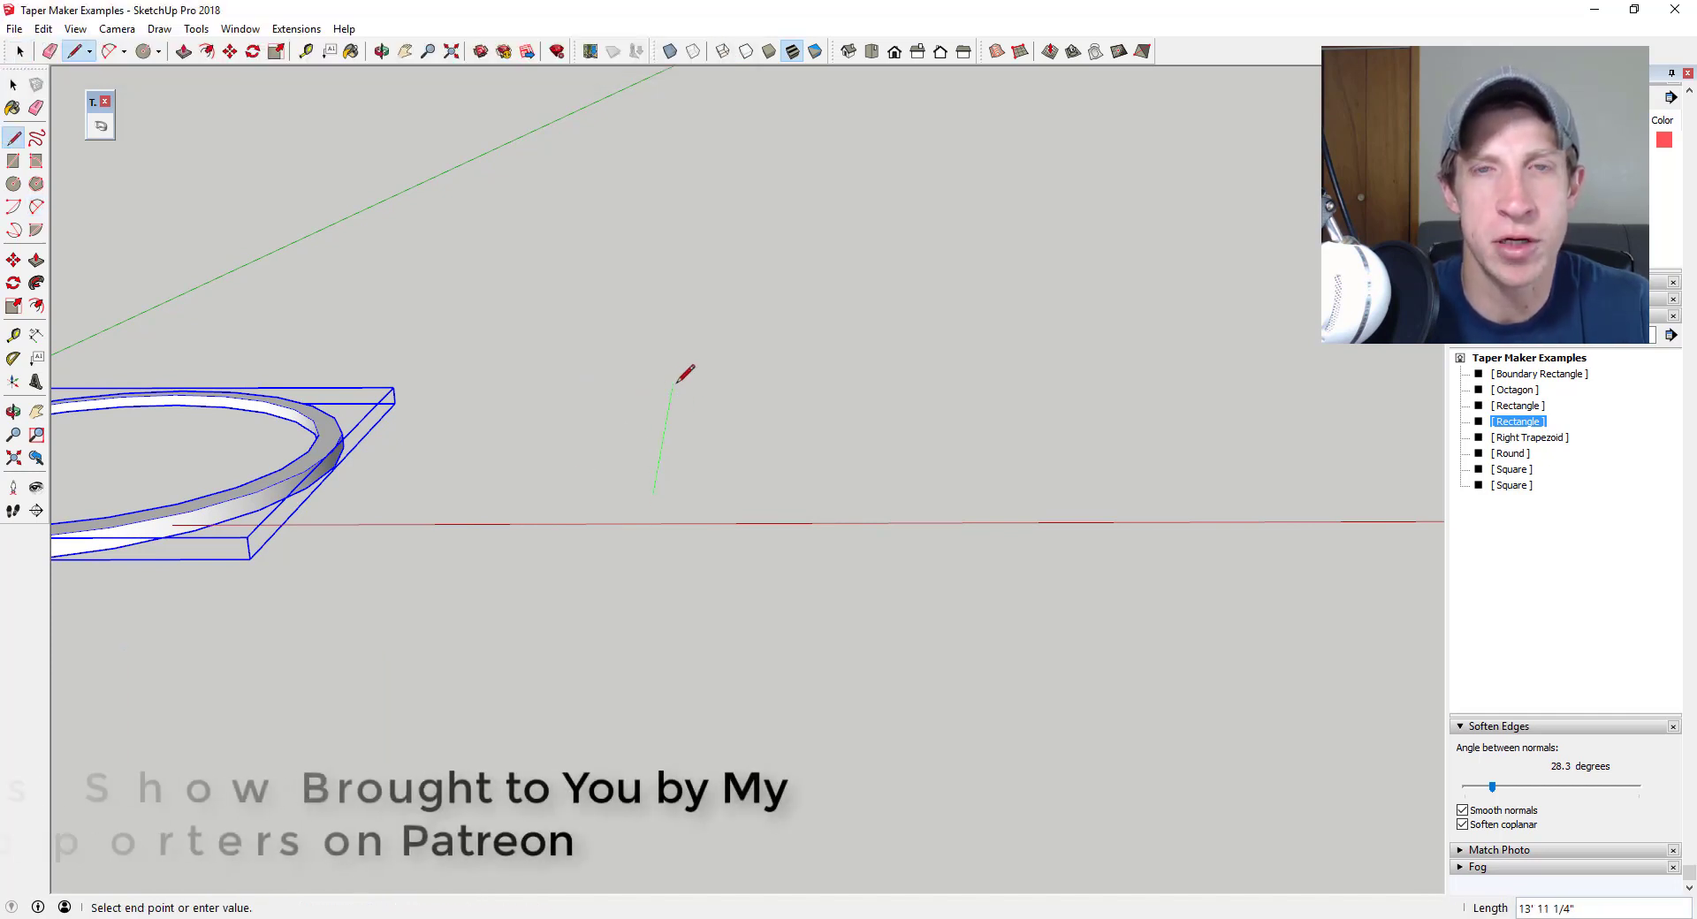
click(674, 380)
Continue from the line's top end with two tangent arcs forming the S-curve.
key(a)
click(673, 380)
double_click(822, 383)
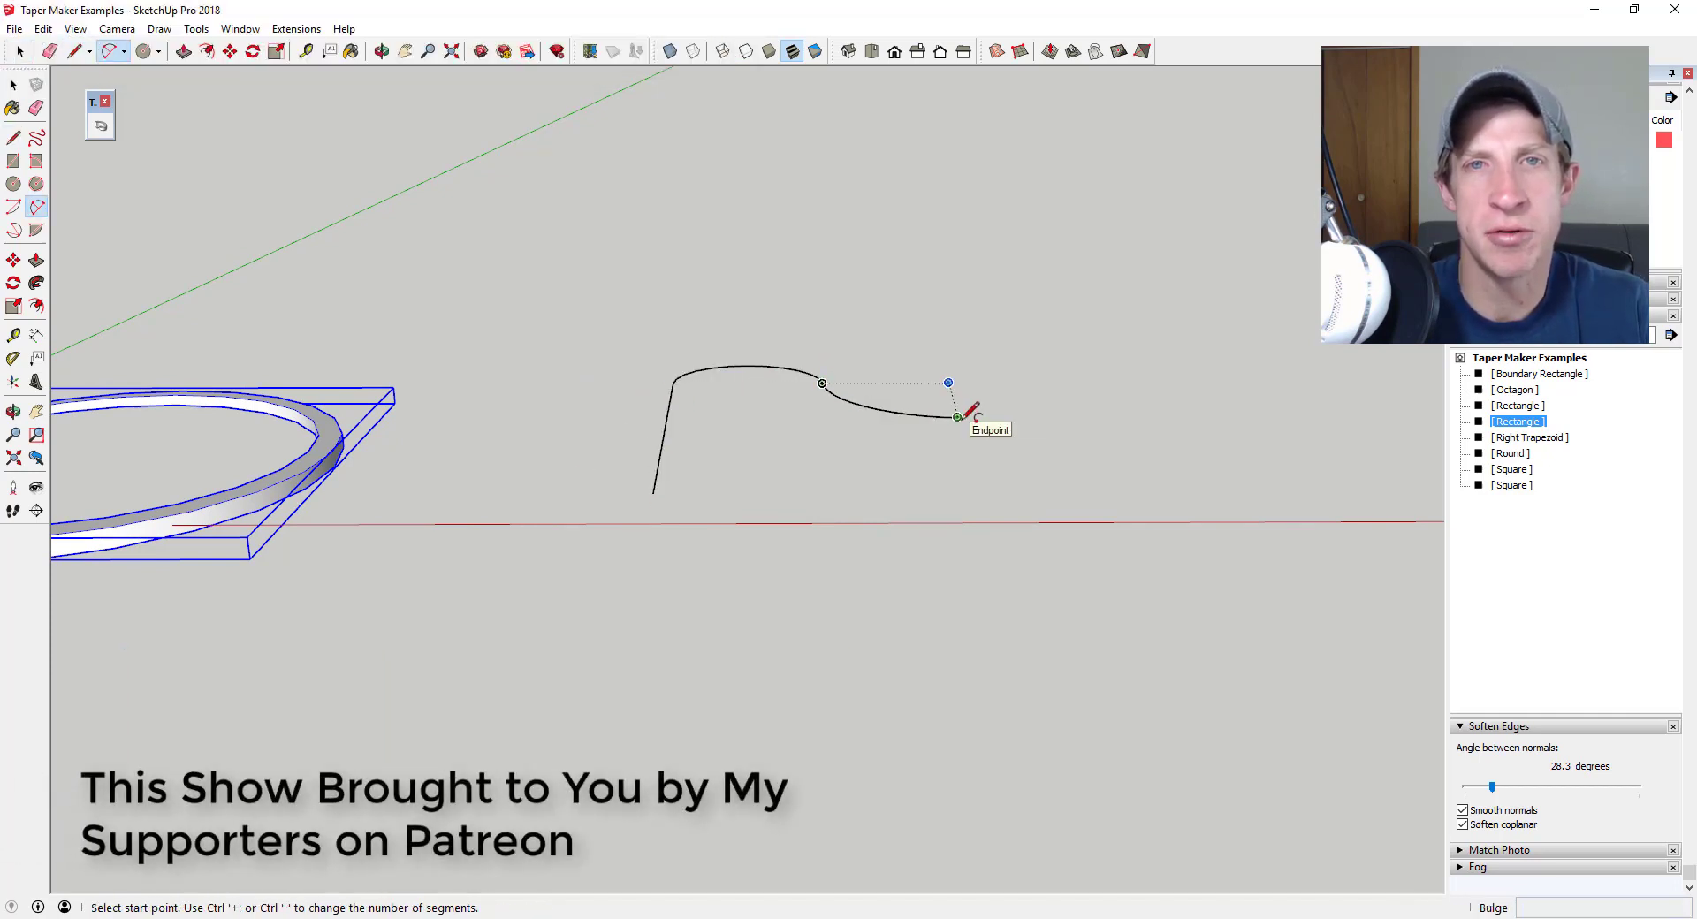
click(957, 417)
double_click(1043, 516)
key(space)
Sweep a round section tapering from diameter 48 to 6 along the S-curve.
key(t)
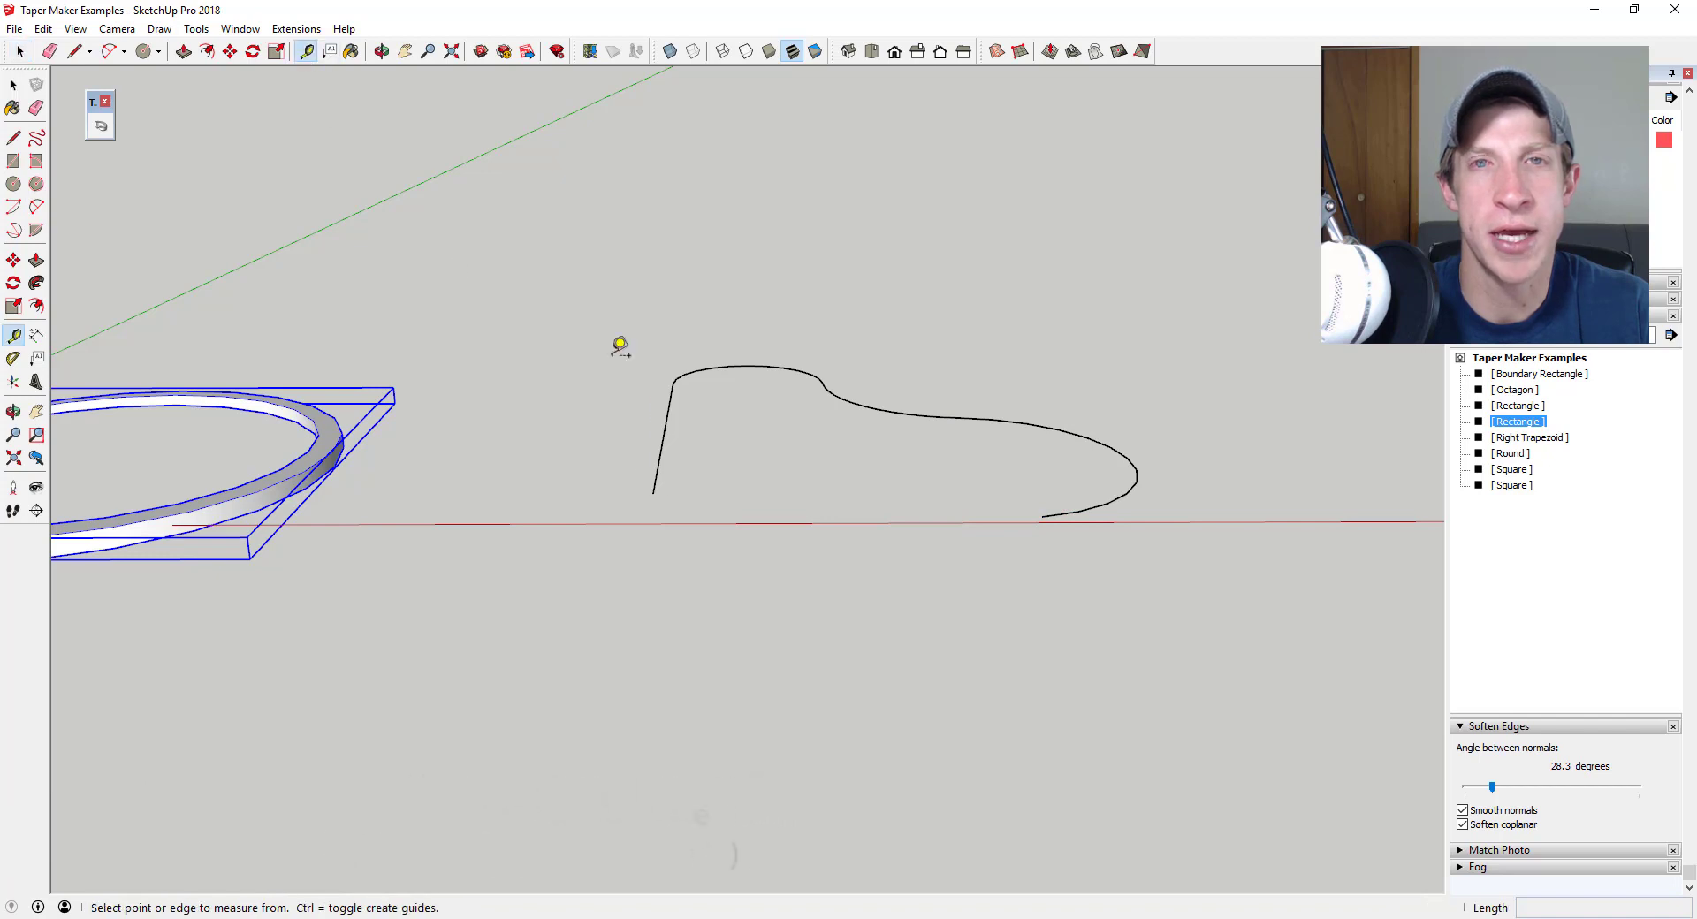
key(space)
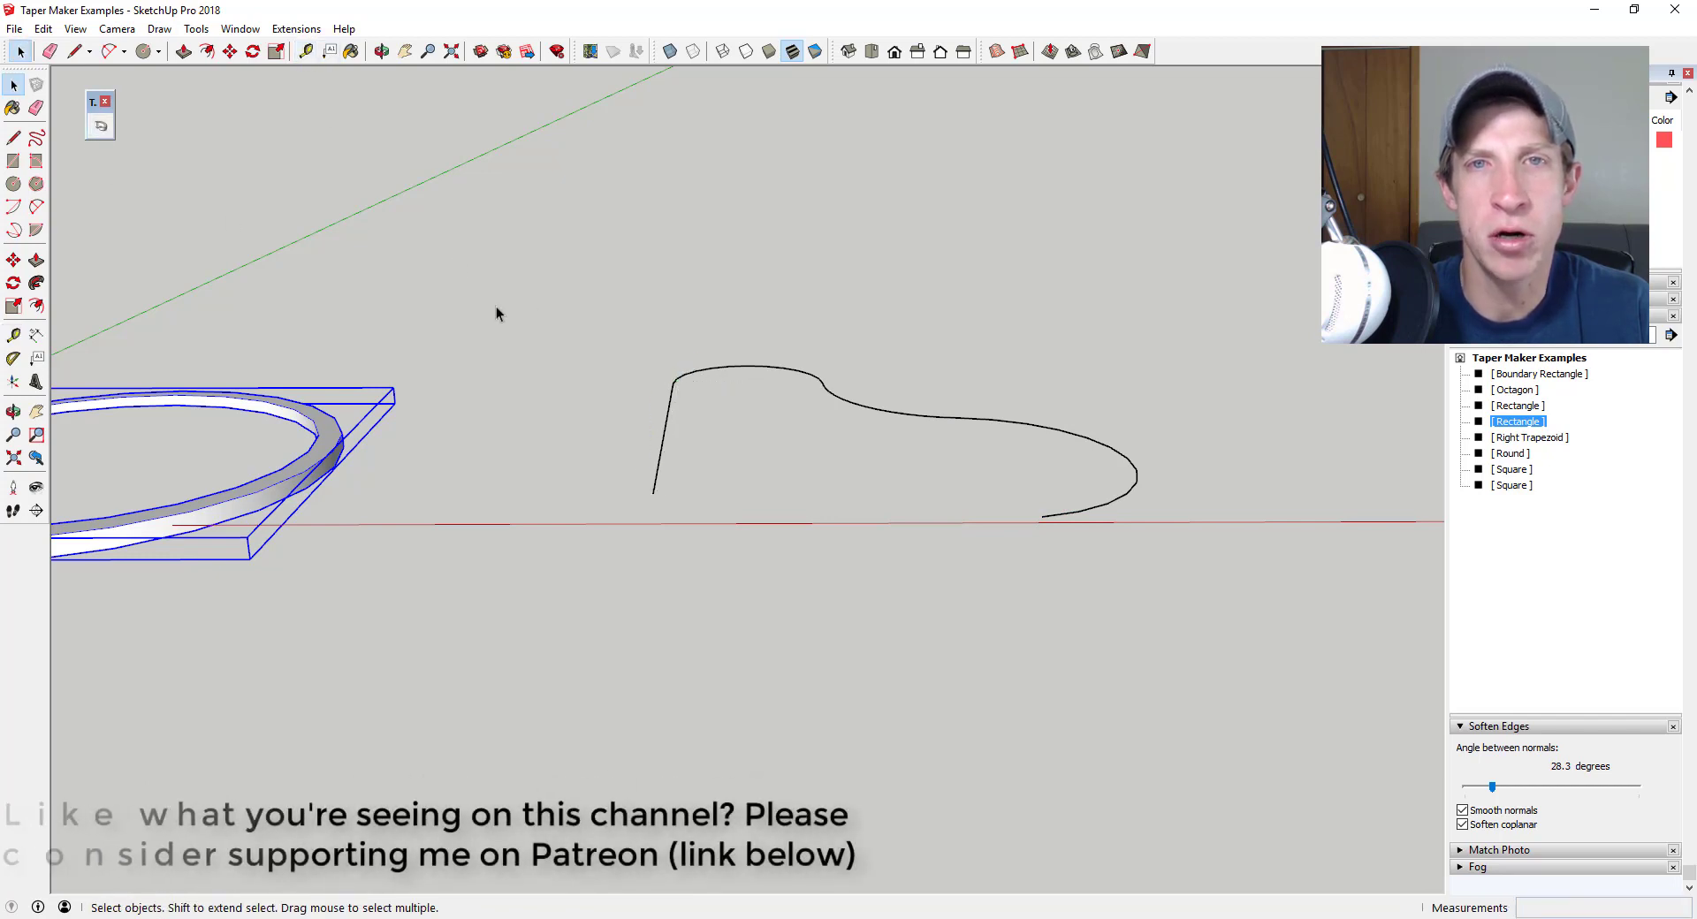
drag(546, 313, 1140, 665)
click(100, 125)
click(906, 443)
click(875, 497)
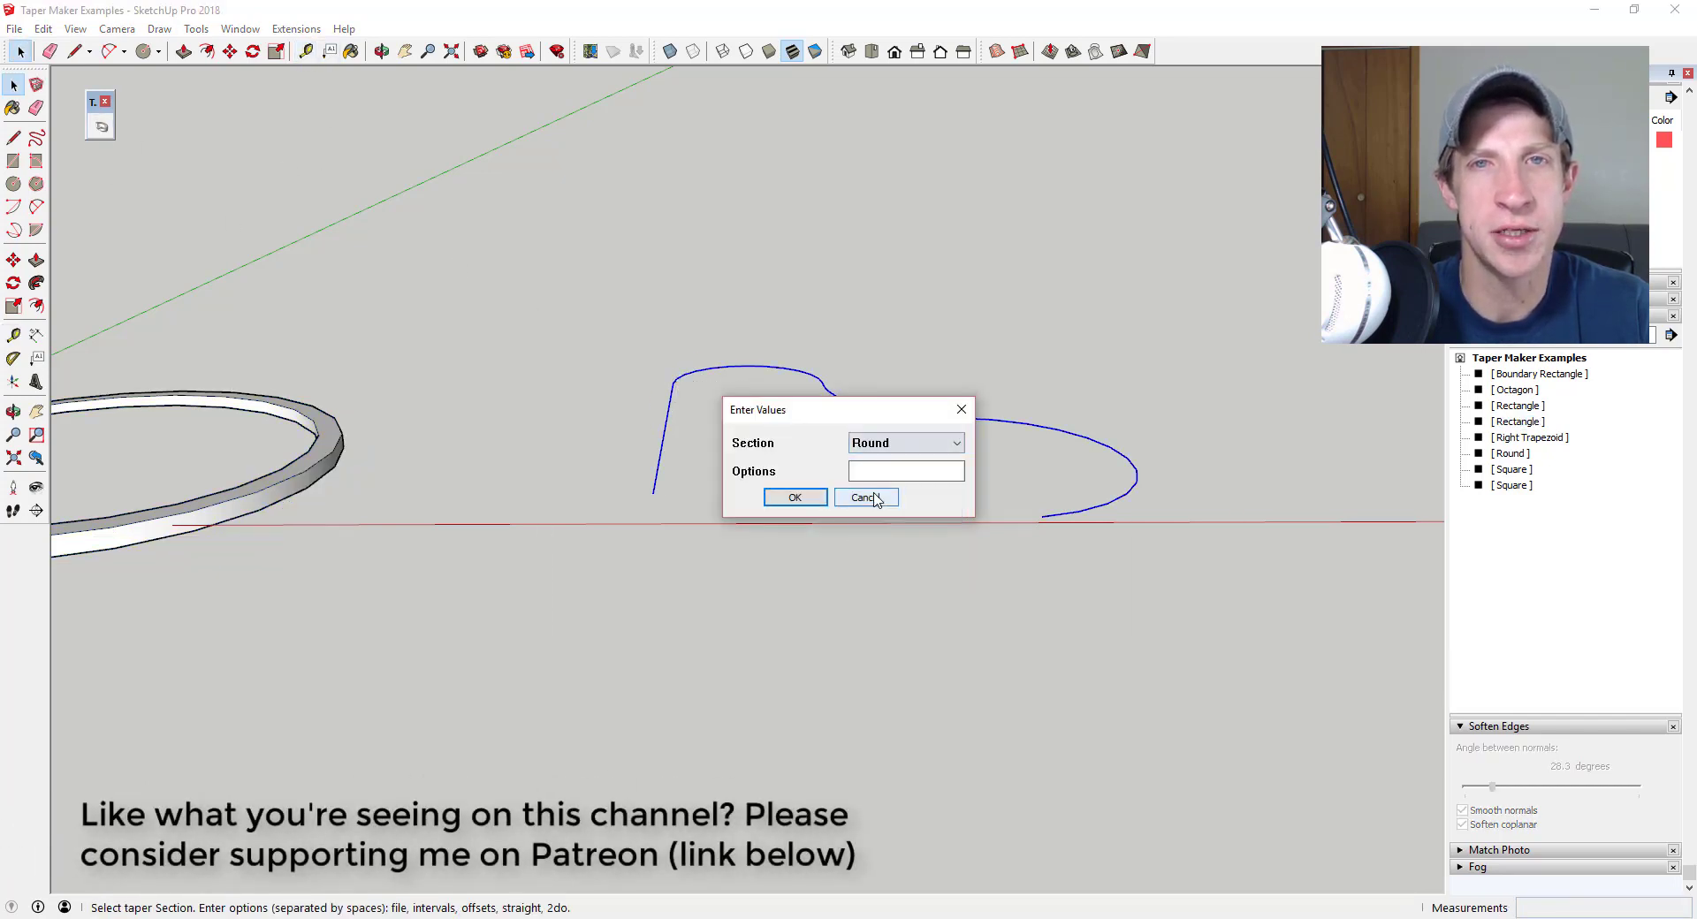
click(875, 498)
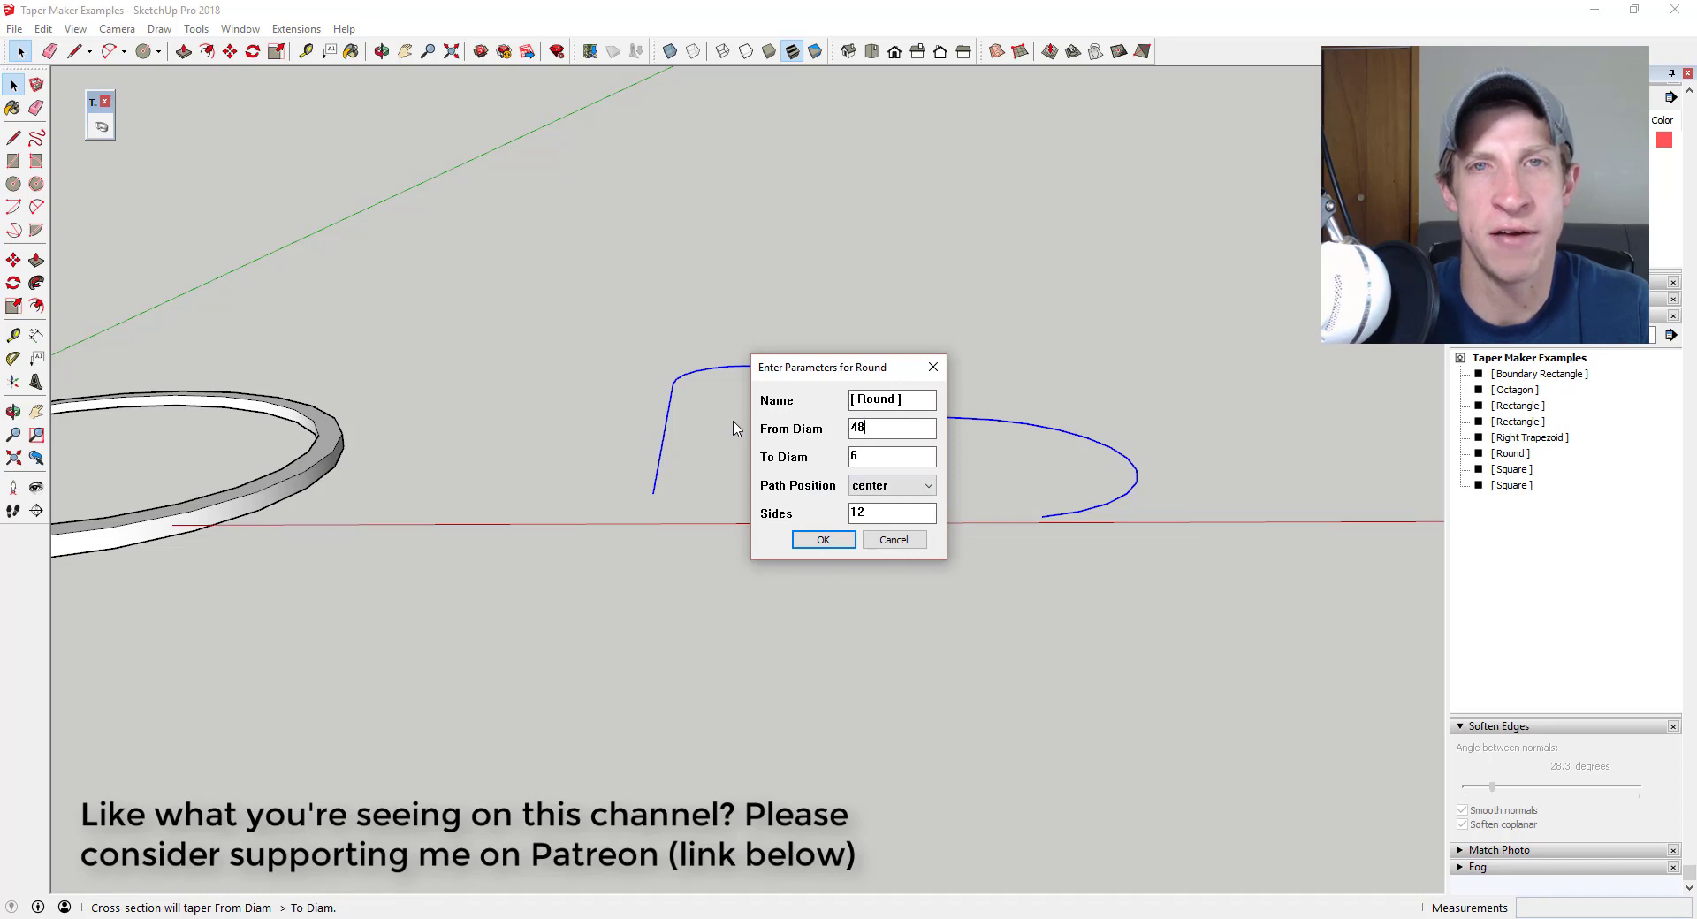
click(836, 542)
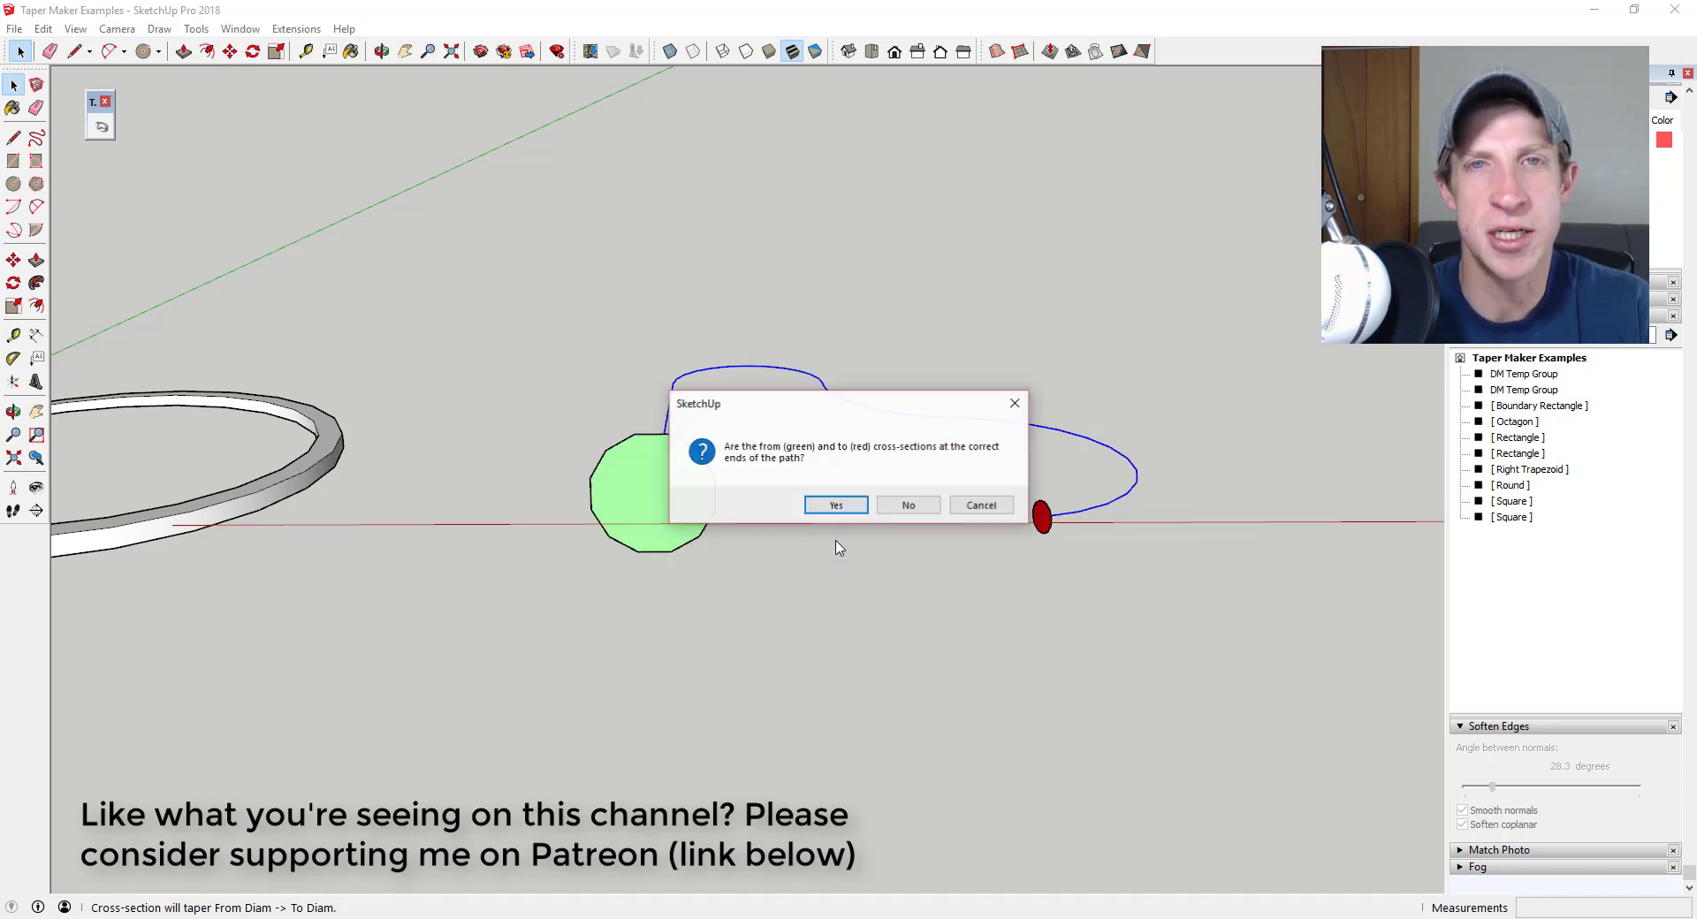
click(837, 505)
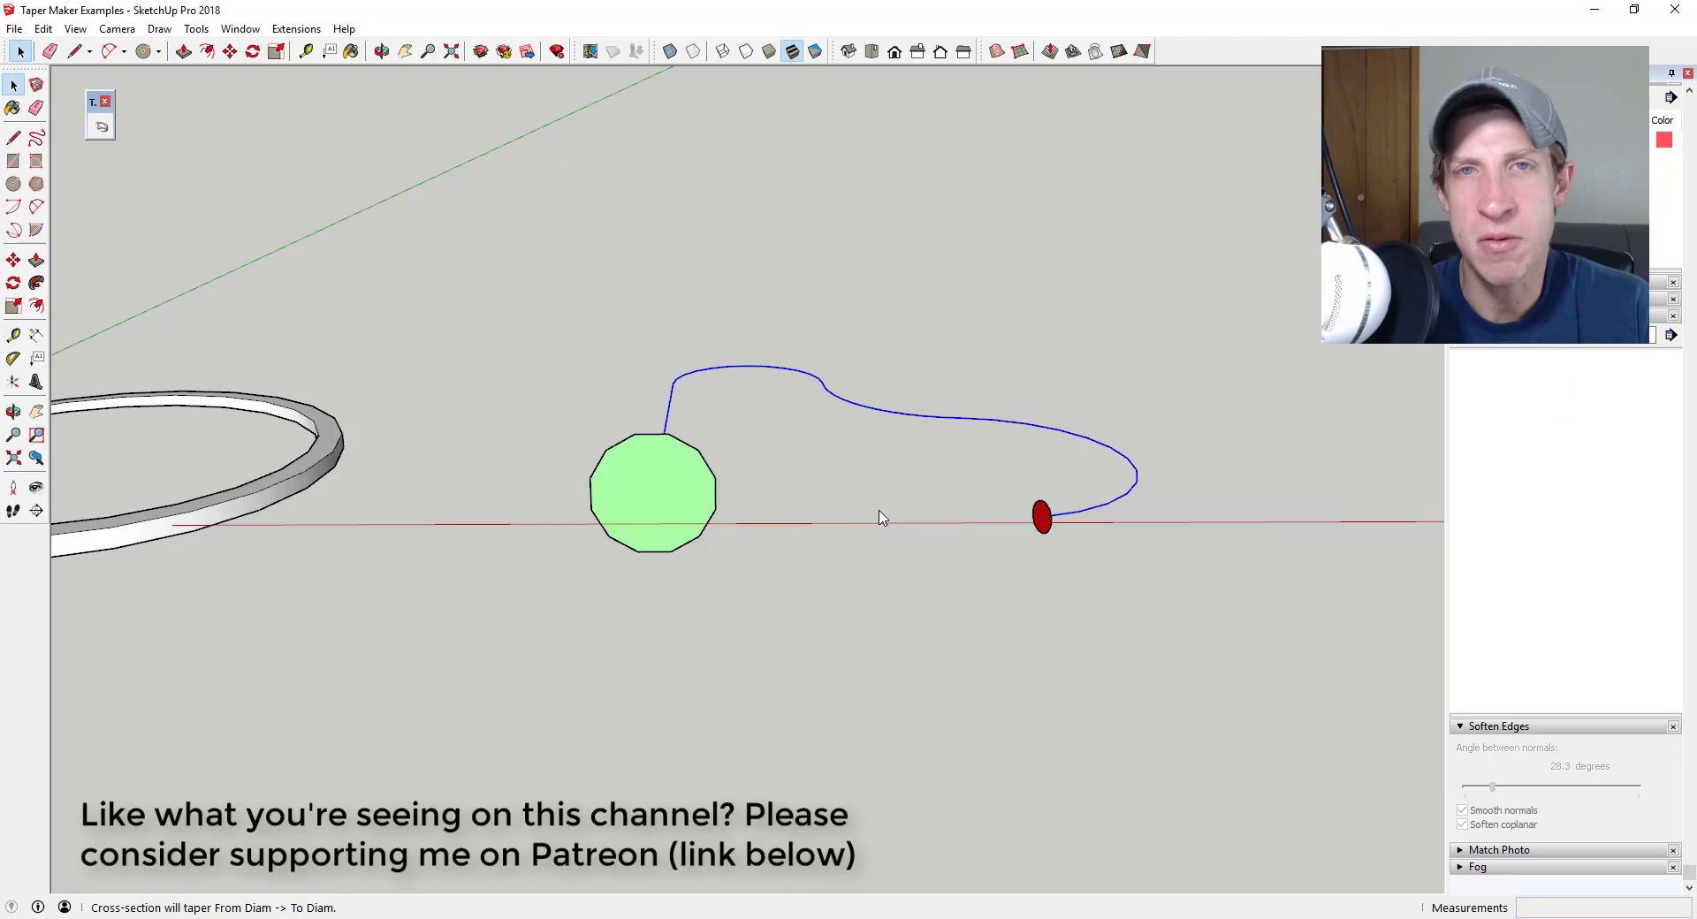
Soften the round tube's edges to 25.5 degrees.
middle_drag(913, 530, 782, 567)
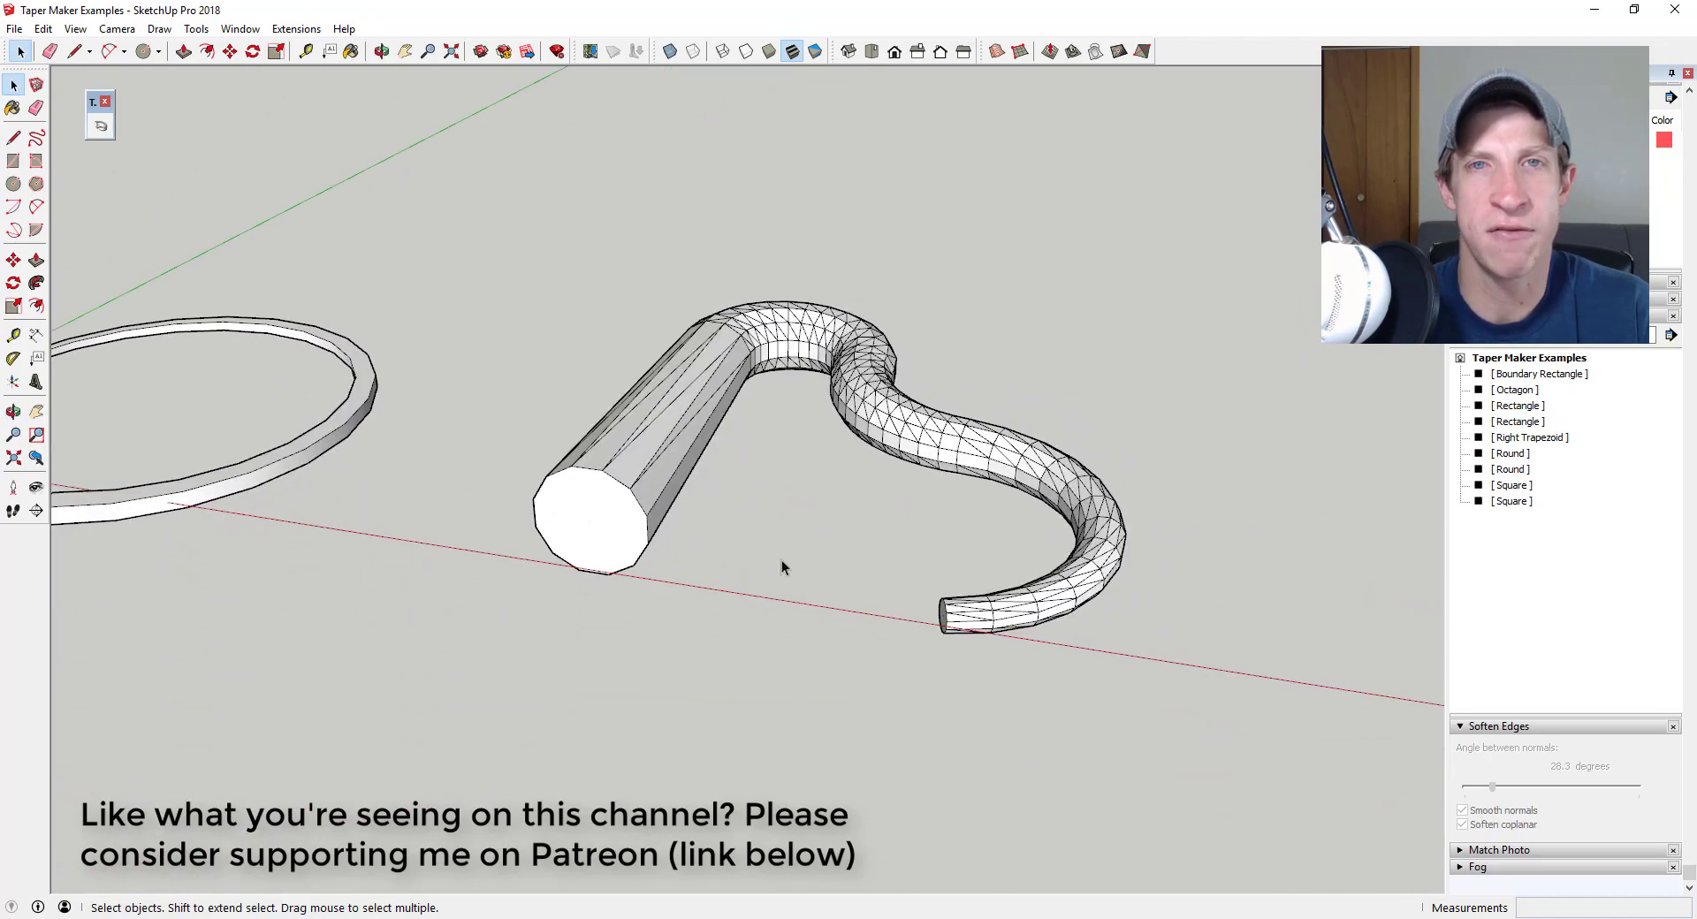
click(877, 426)
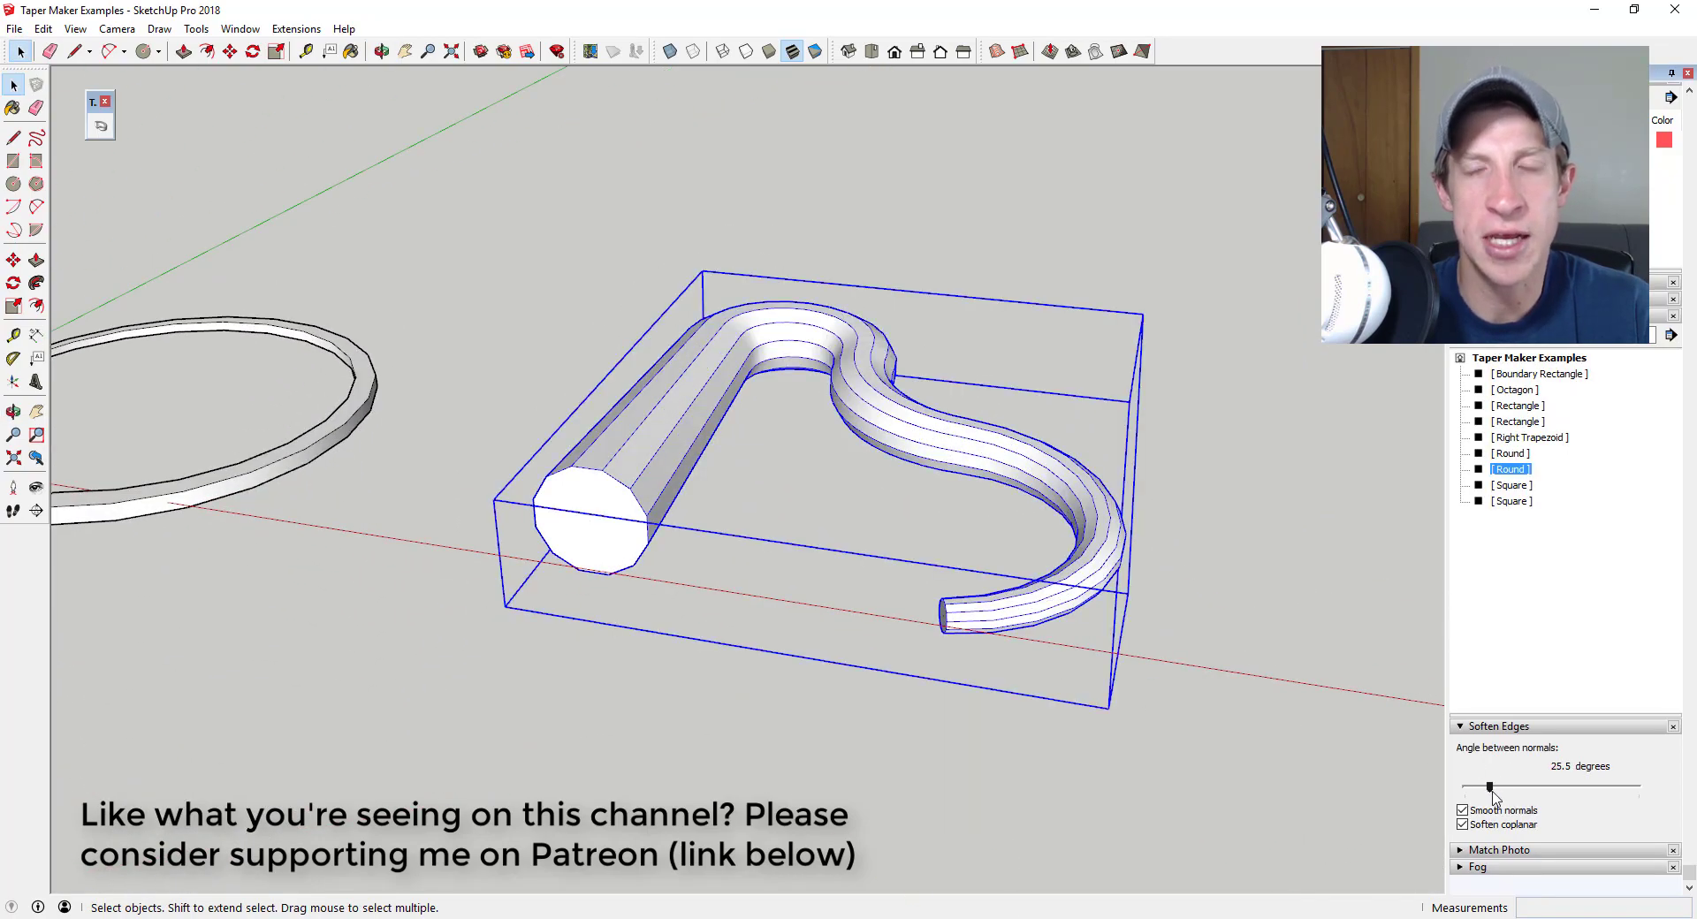
click(1004, 739)
middle_drag(1004, 738, 804, 712)
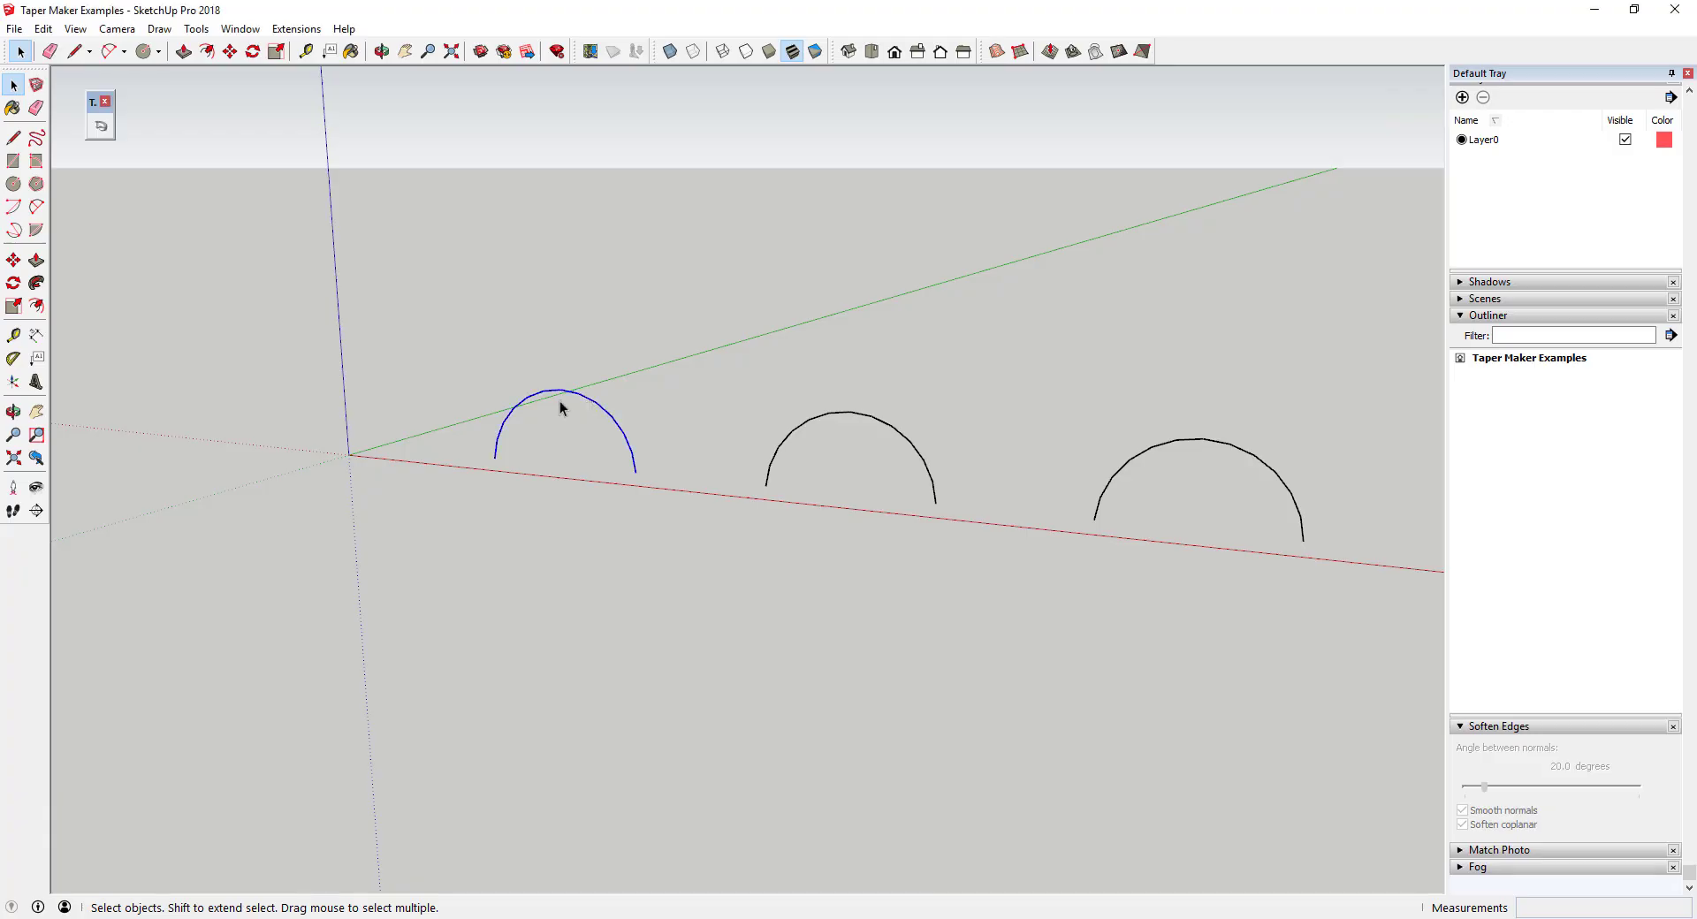
Turn the first arc into a square arch tapering from thickness 12 to 4.
click(102, 129)
click(793, 496)
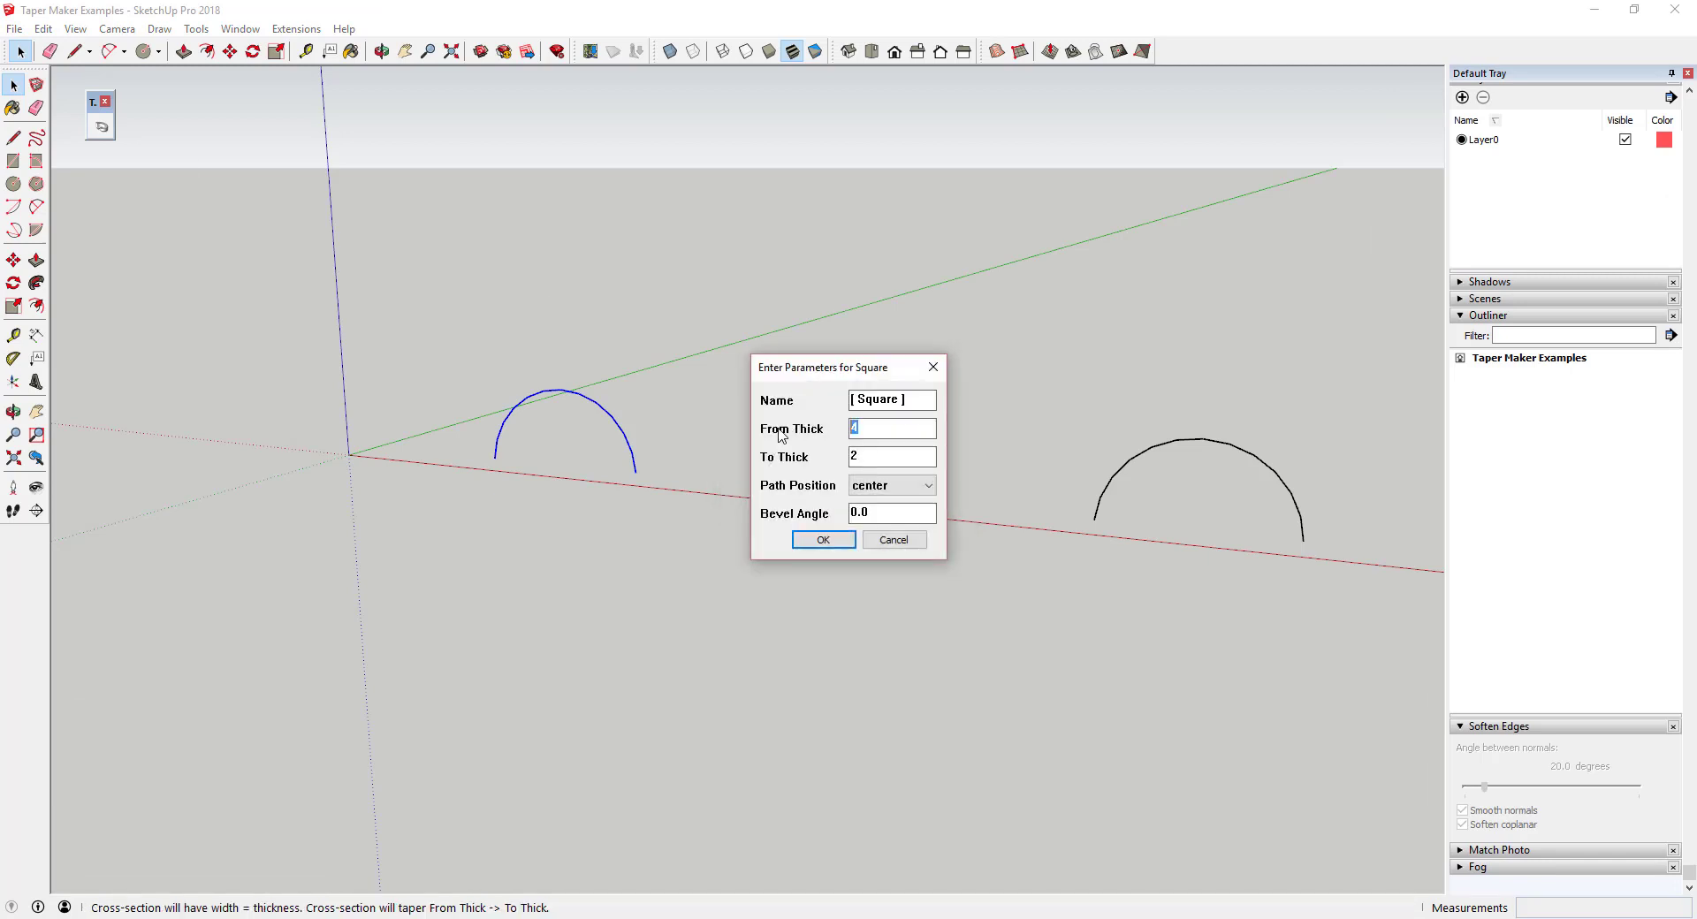
click(835, 541)
click(836, 506)
scroll(592, 413, up, 3)
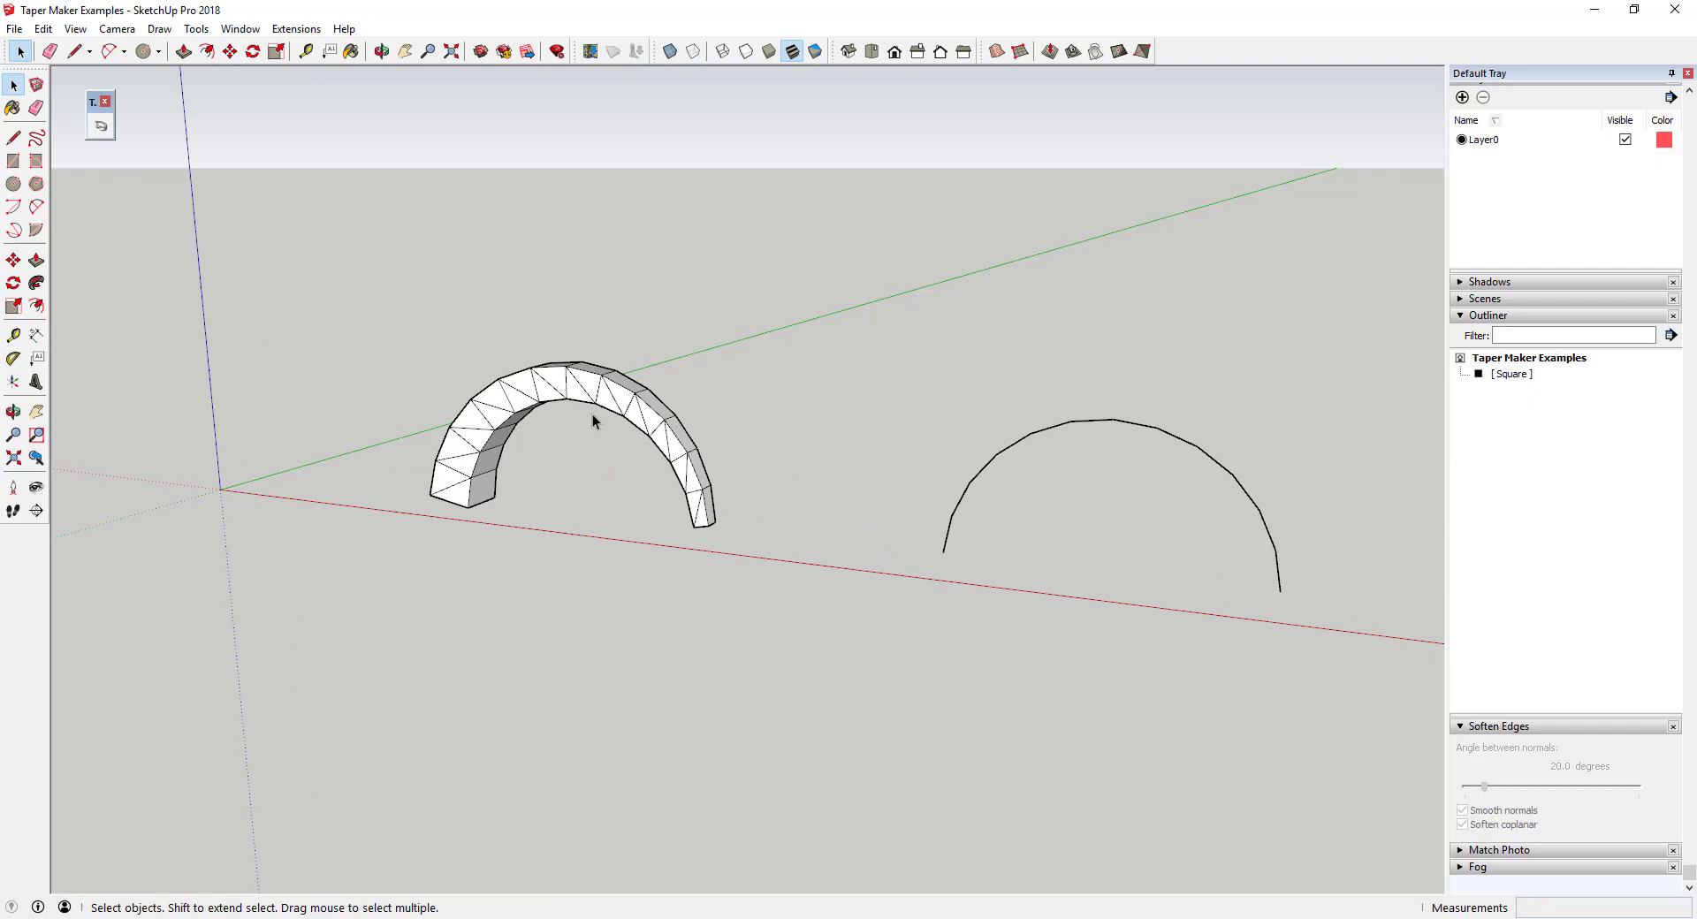
middle_drag(592, 416, 868, 431)
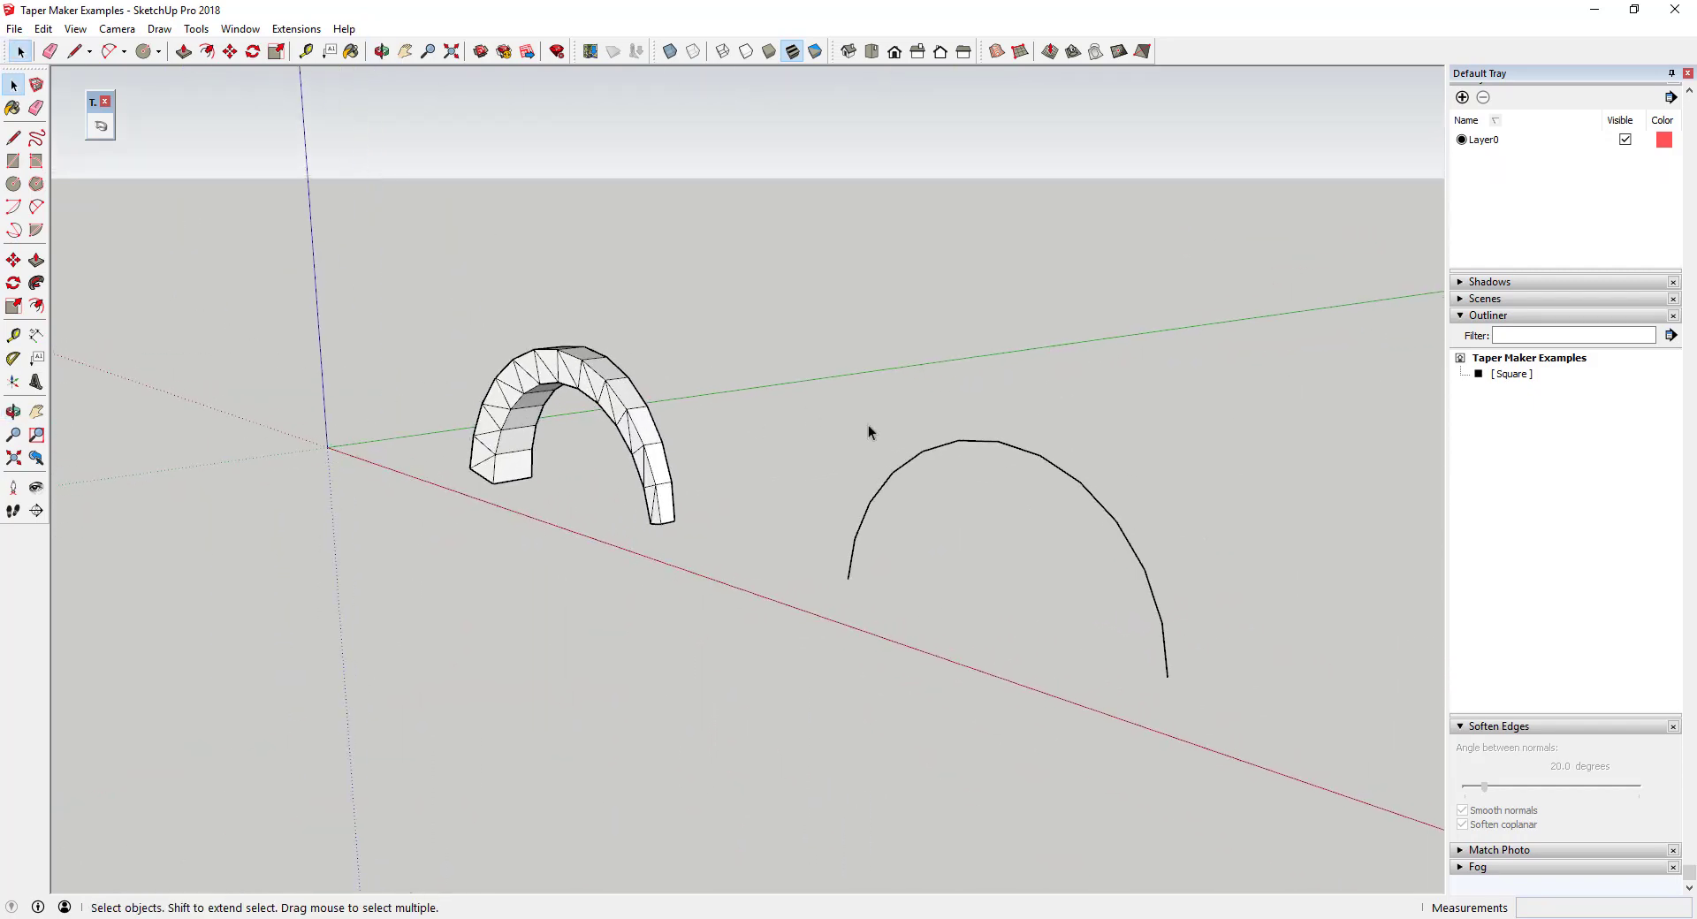
Turn the middle arc into a rectangular arch tapering from 12 x 8 to 3 x 2.
click(102, 128)
click(908, 443)
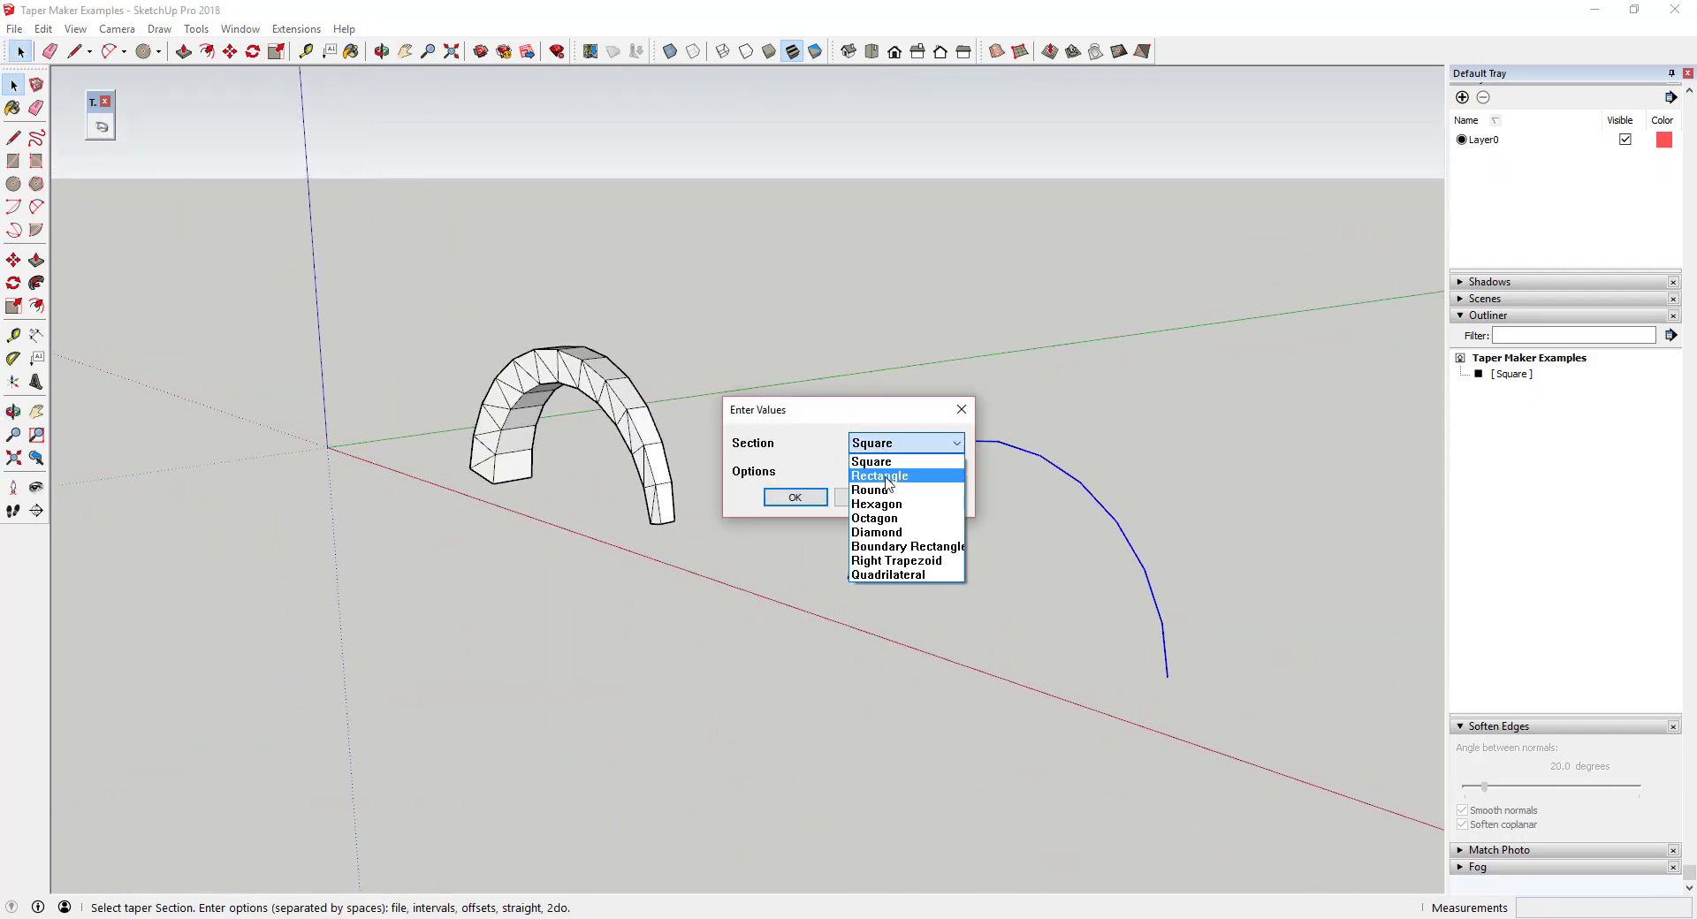
click(906, 489)
click(798, 496)
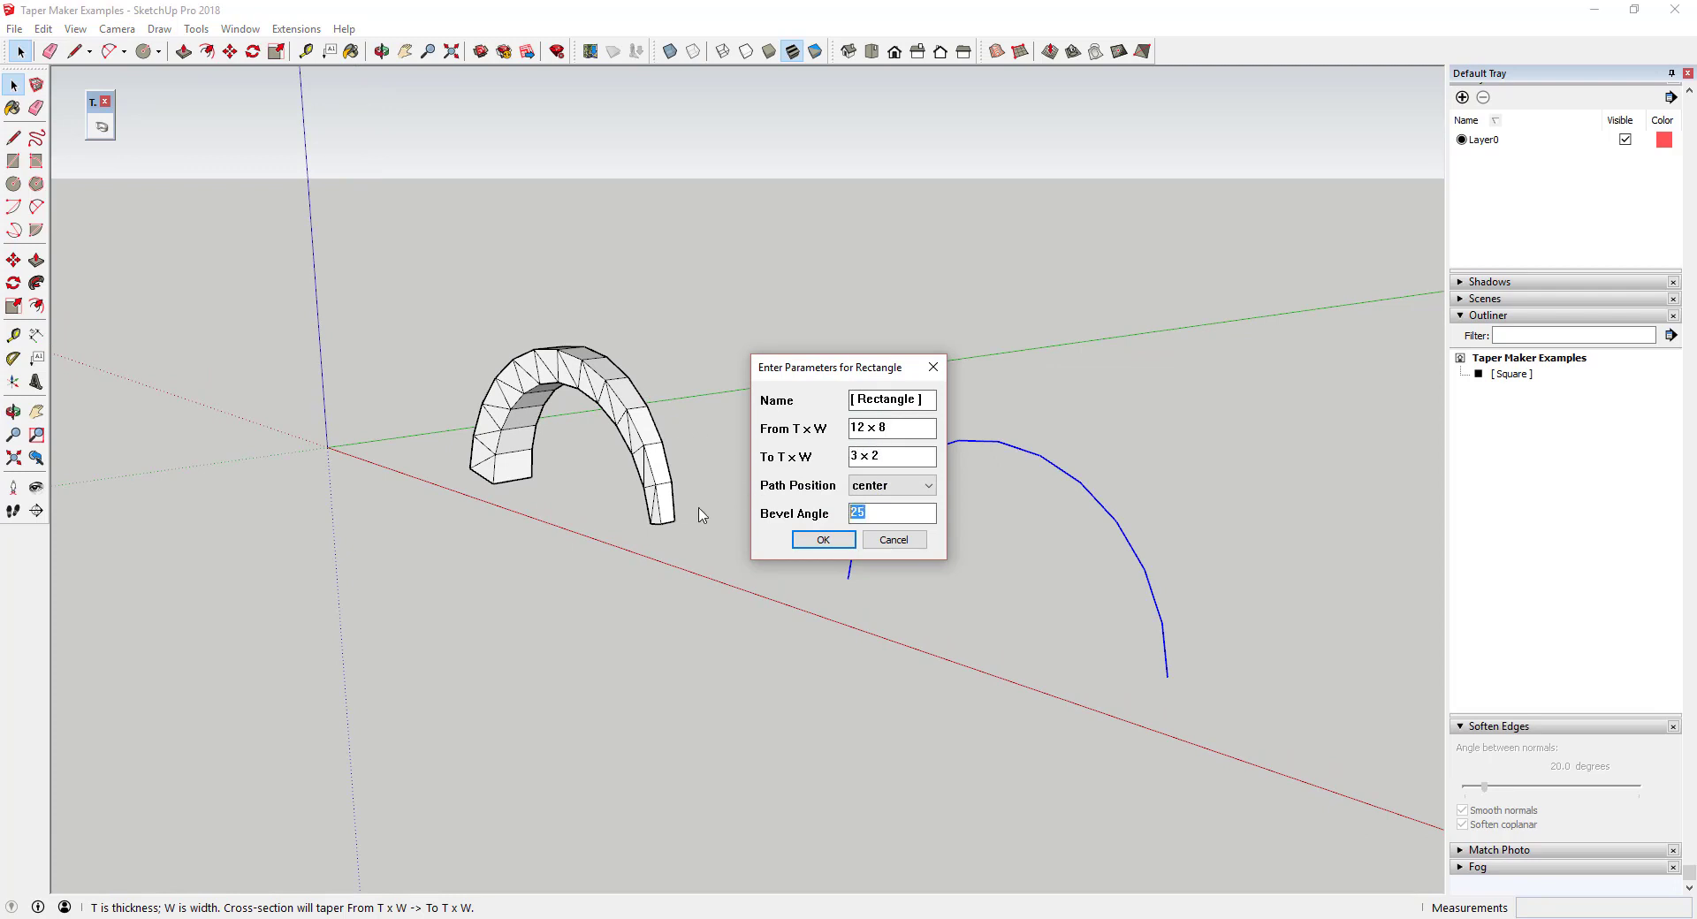
click(824, 540)
click(843, 506)
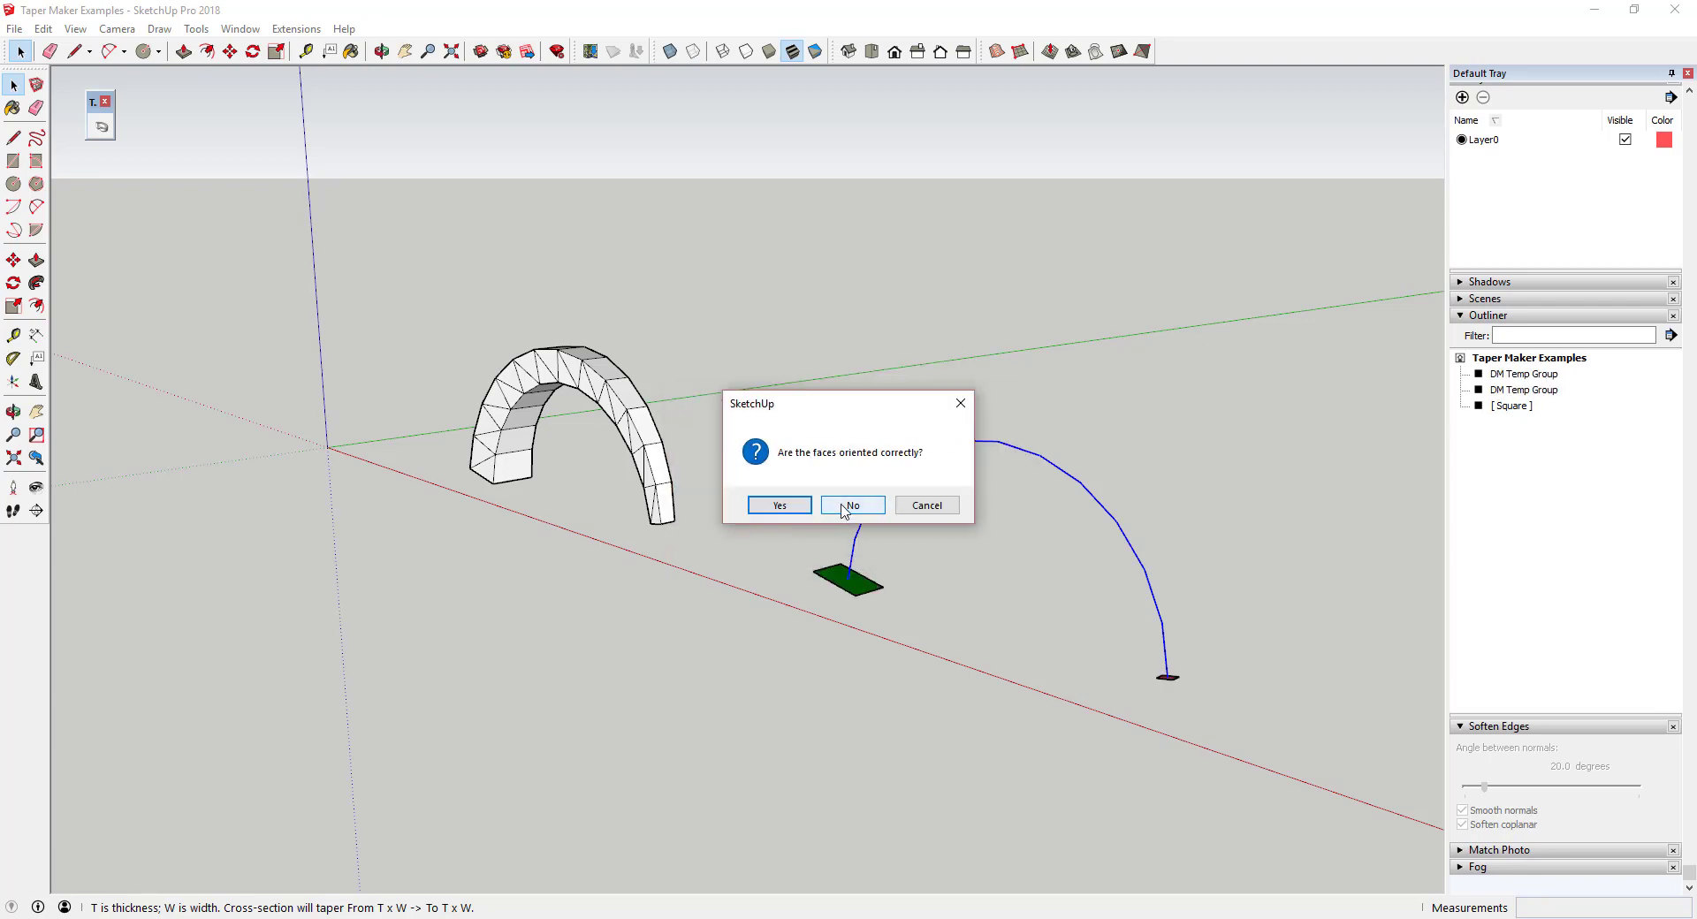
click(779, 505)
middle_drag(1106, 572, 798, 412)
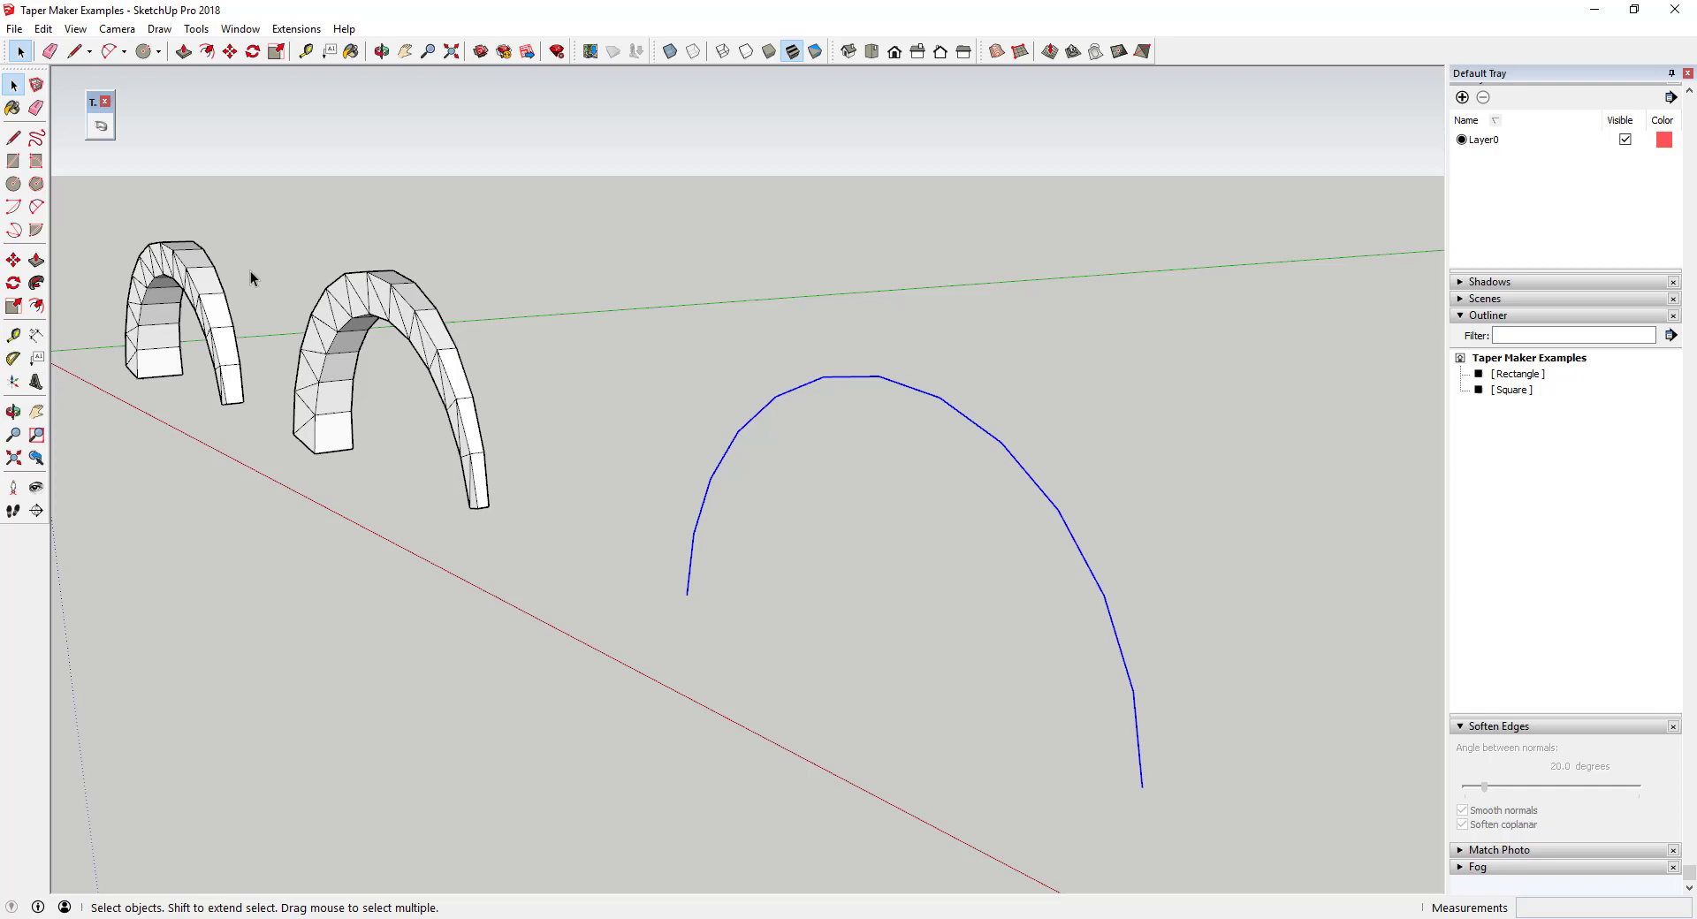
Turn the third arc into a round arch tapering from diameter 12 to 6.
click(101, 127)
click(913, 443)
click(900, 490)
click(800, 500)
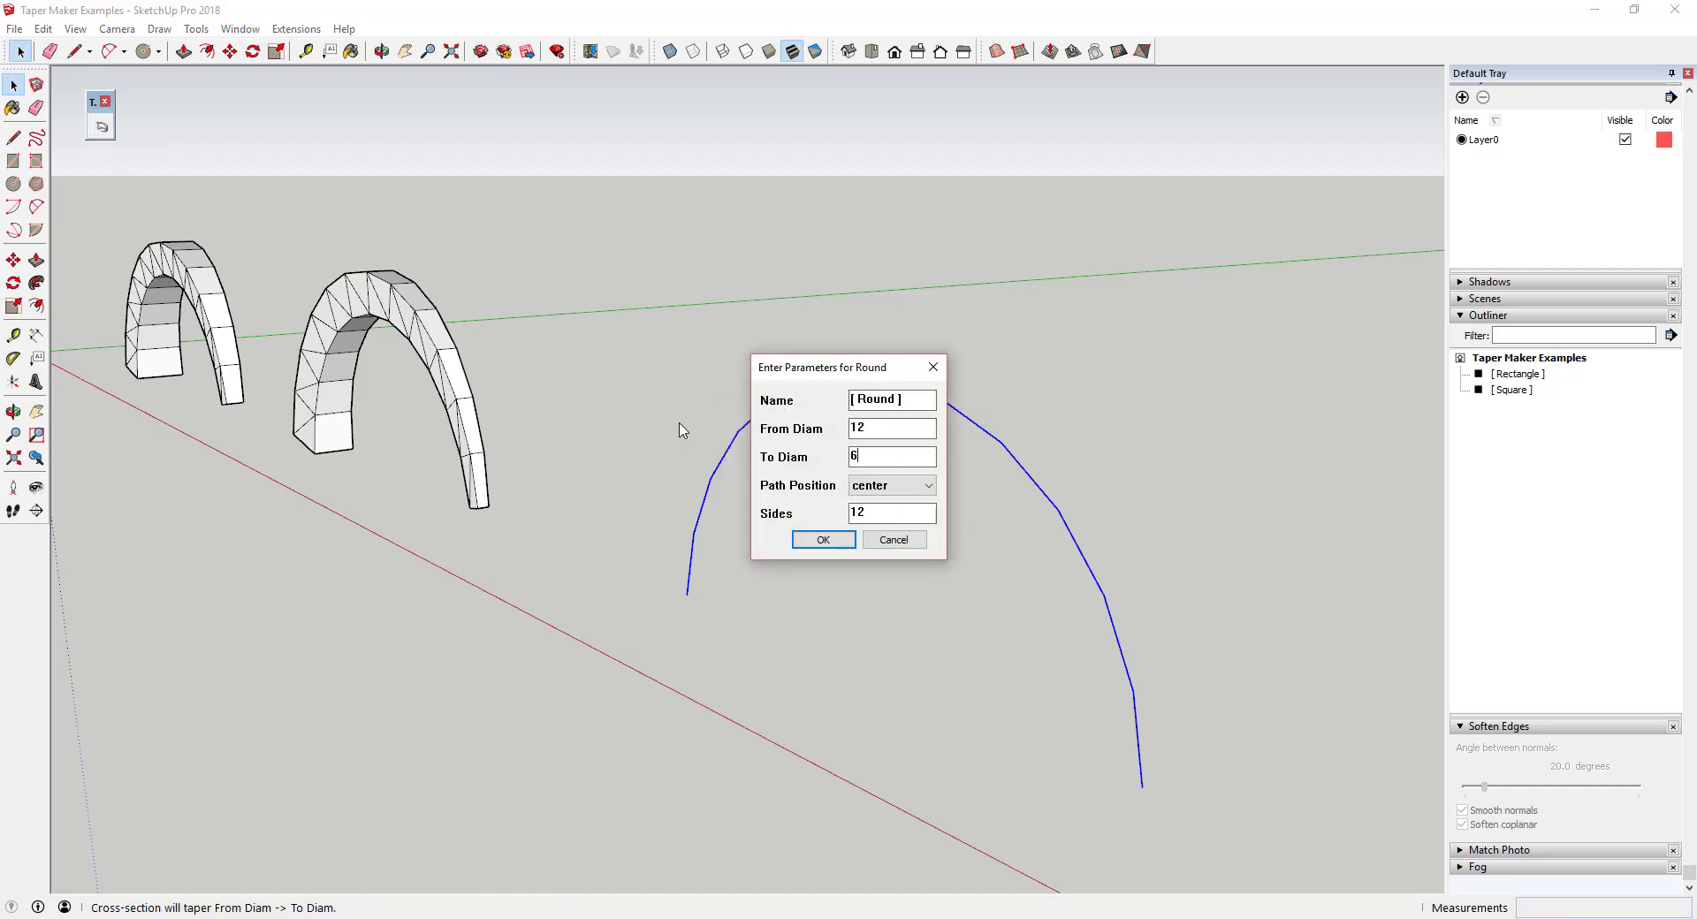
click(832, 541)
click(833, 503)
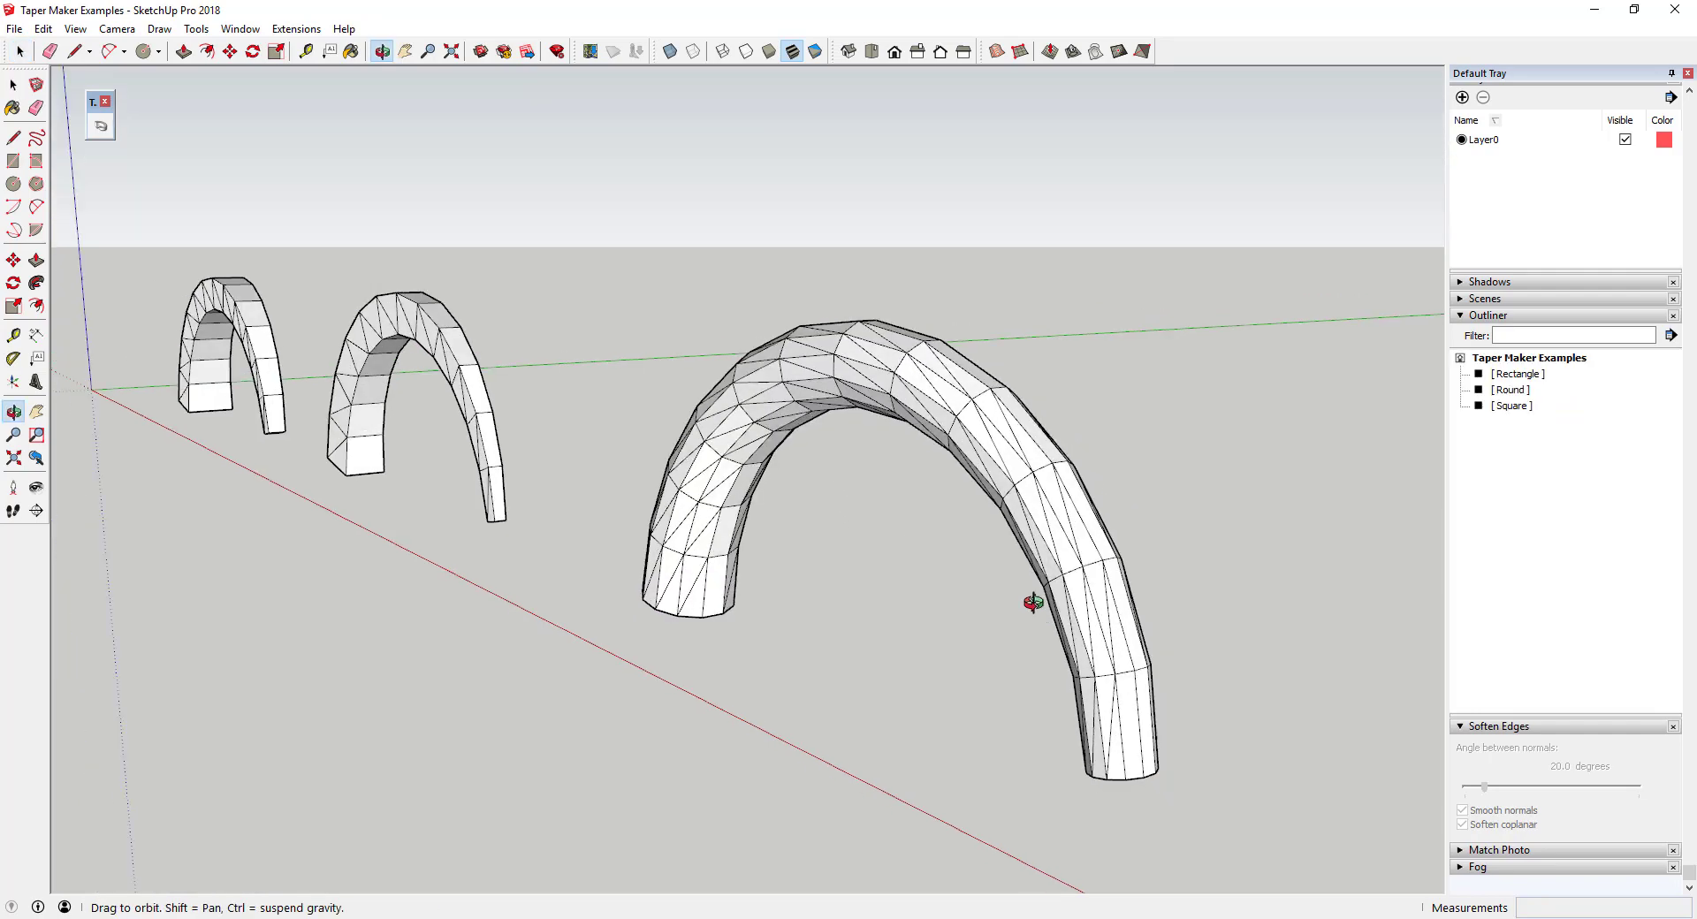
middle_drag(1031, 598, 1080, 489)
scroll(1009, 476, down, 5)
shift+middle_drag(1414, 546, 1001, 501)
Sweep an octagonal section along the spiral, 12 x 12 to 4 x 6, path position left.
click(101, 126)
click(906, 442)
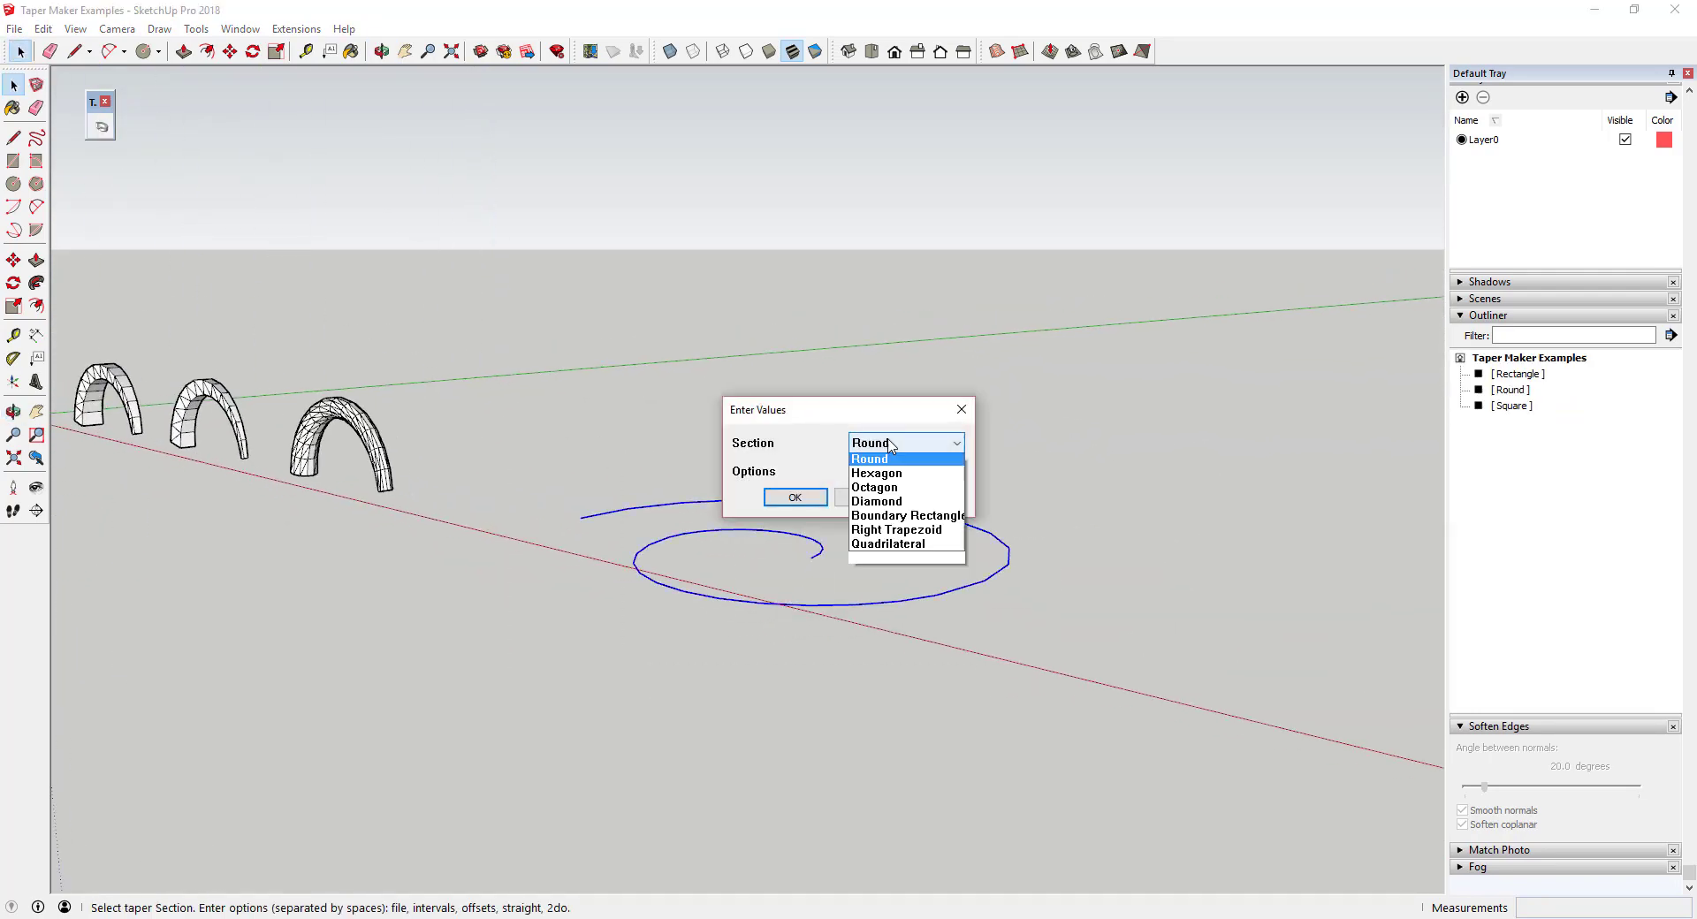
click(901, 515)
click(796, 498)
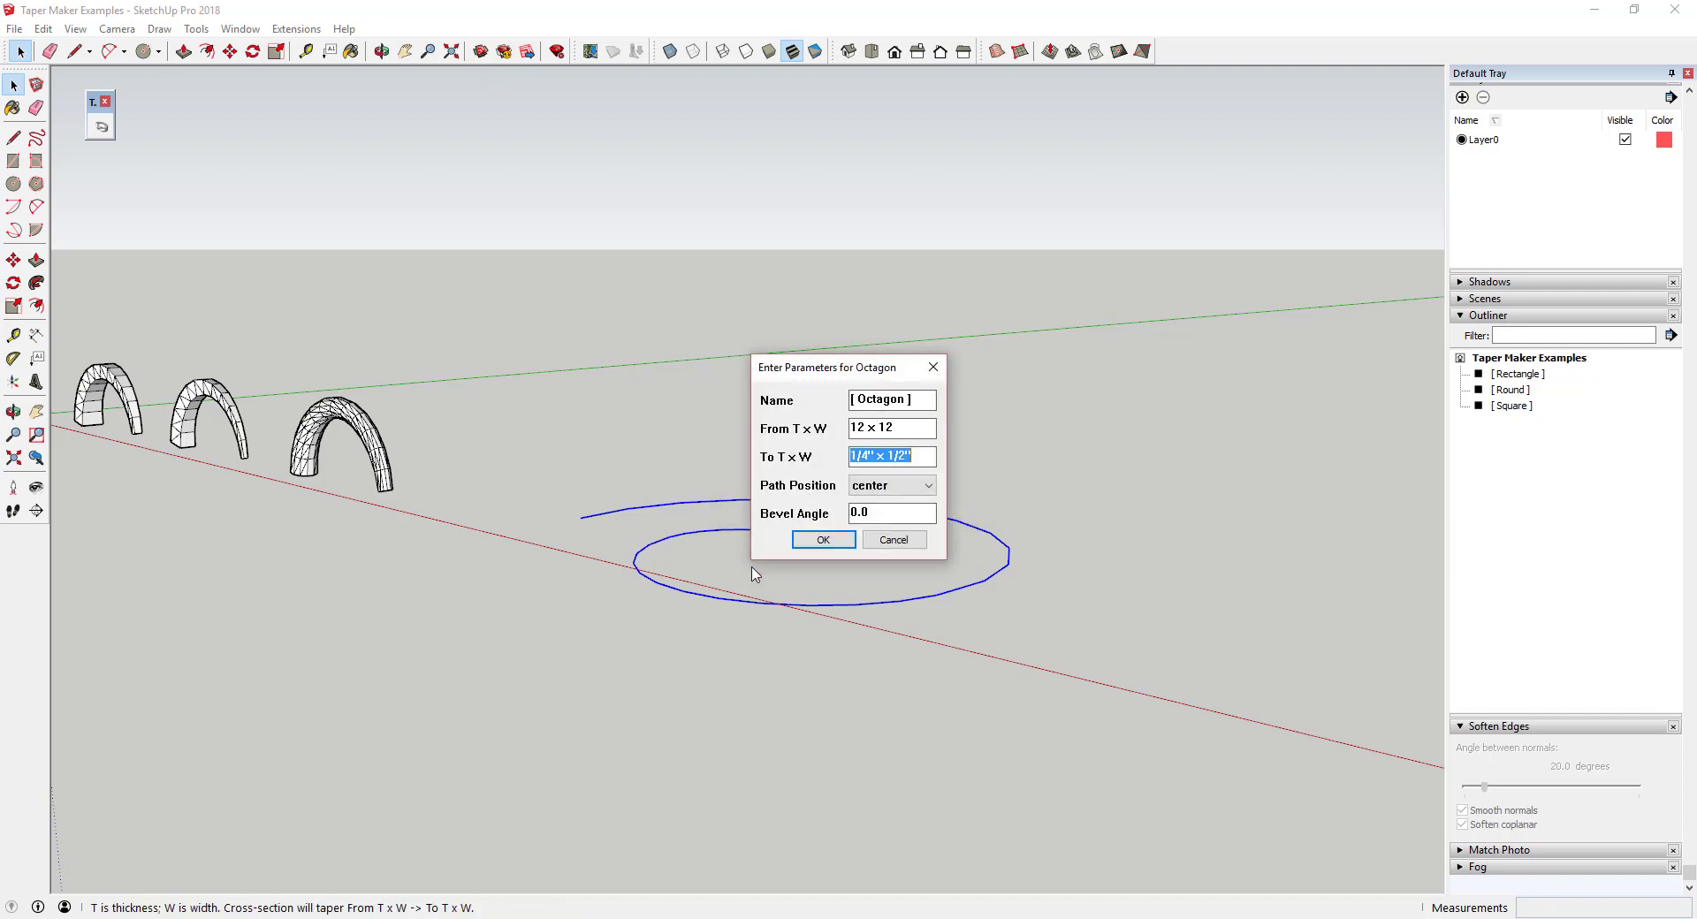
click(910, 485)
click(879, 513)
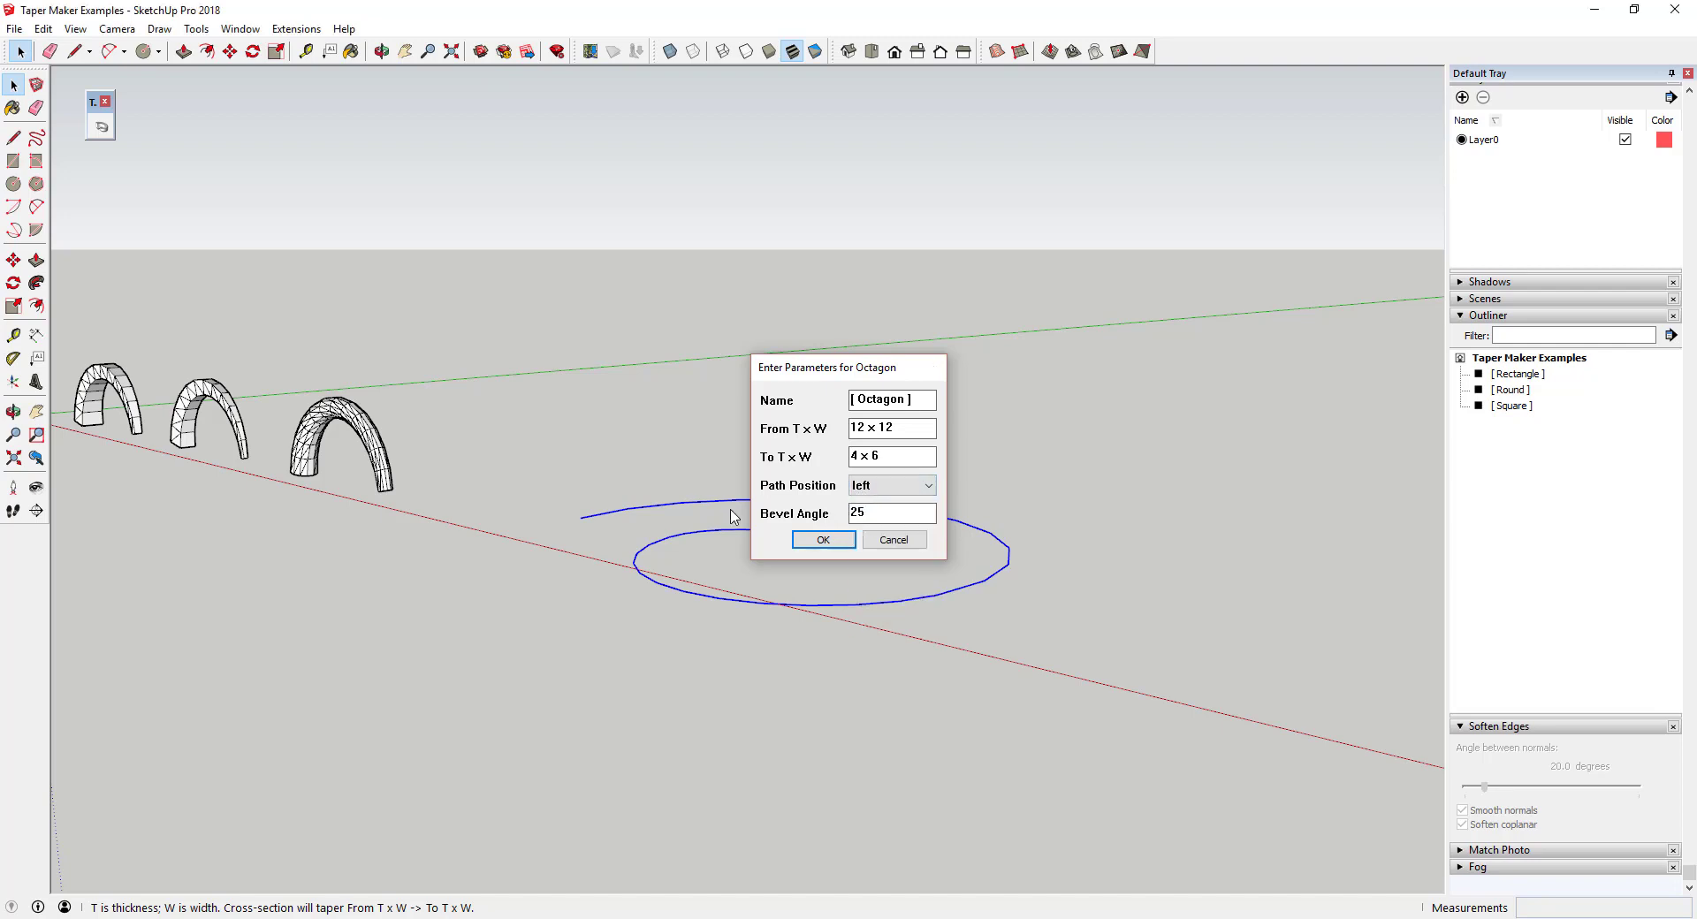
key(Return)
click(854, 511)
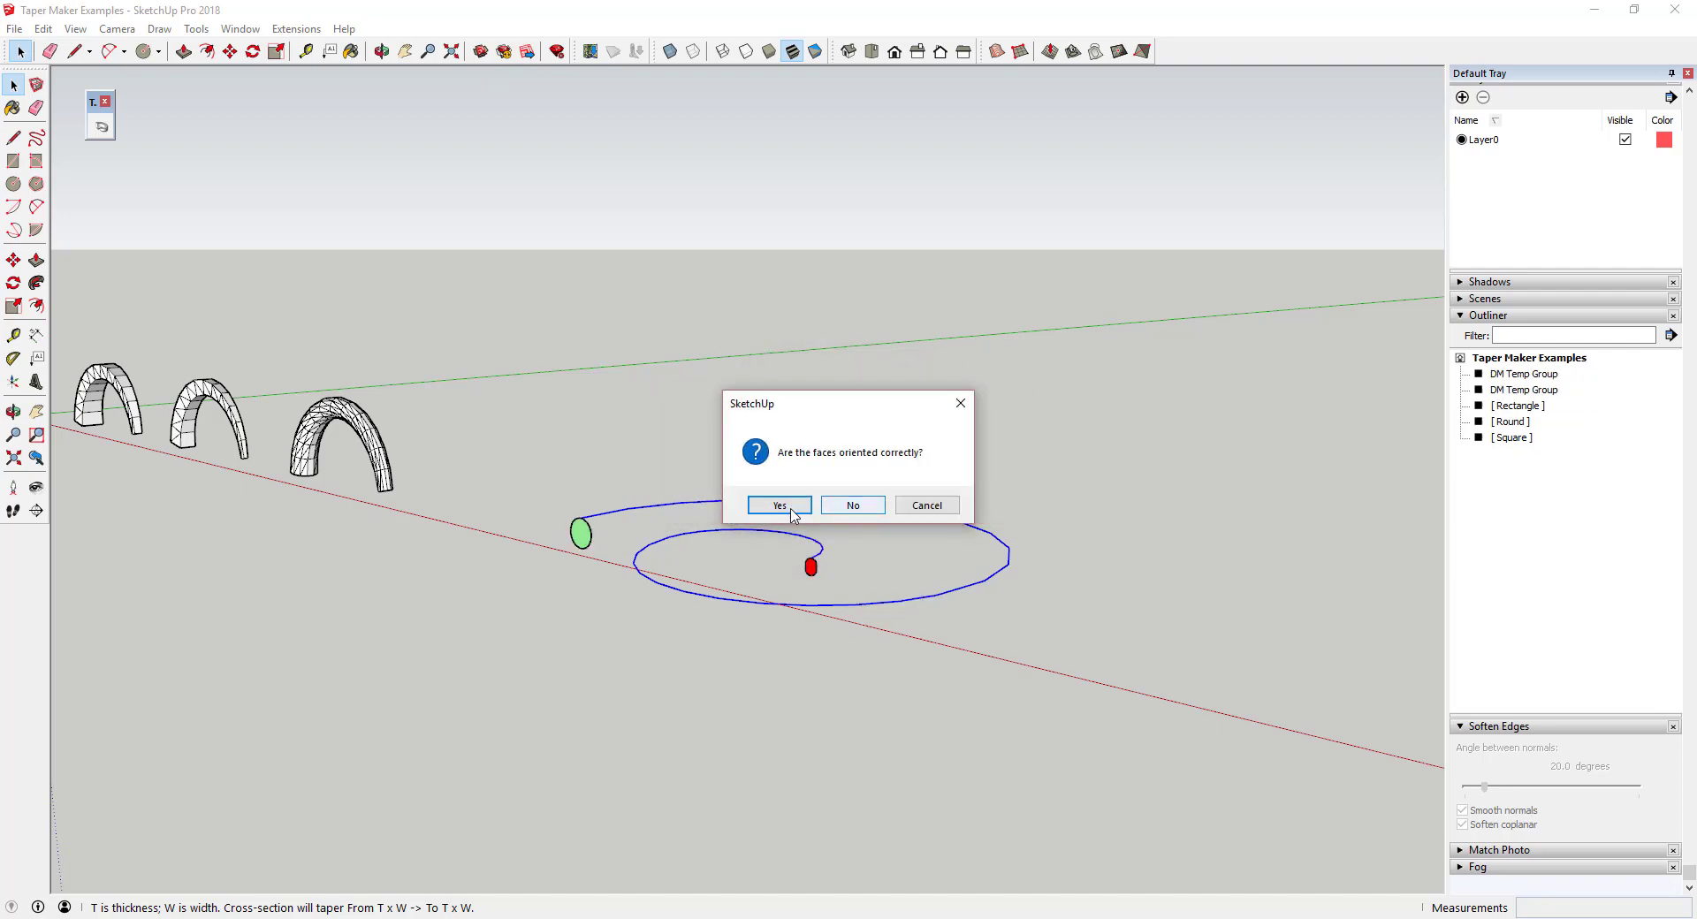
click(780, 506)
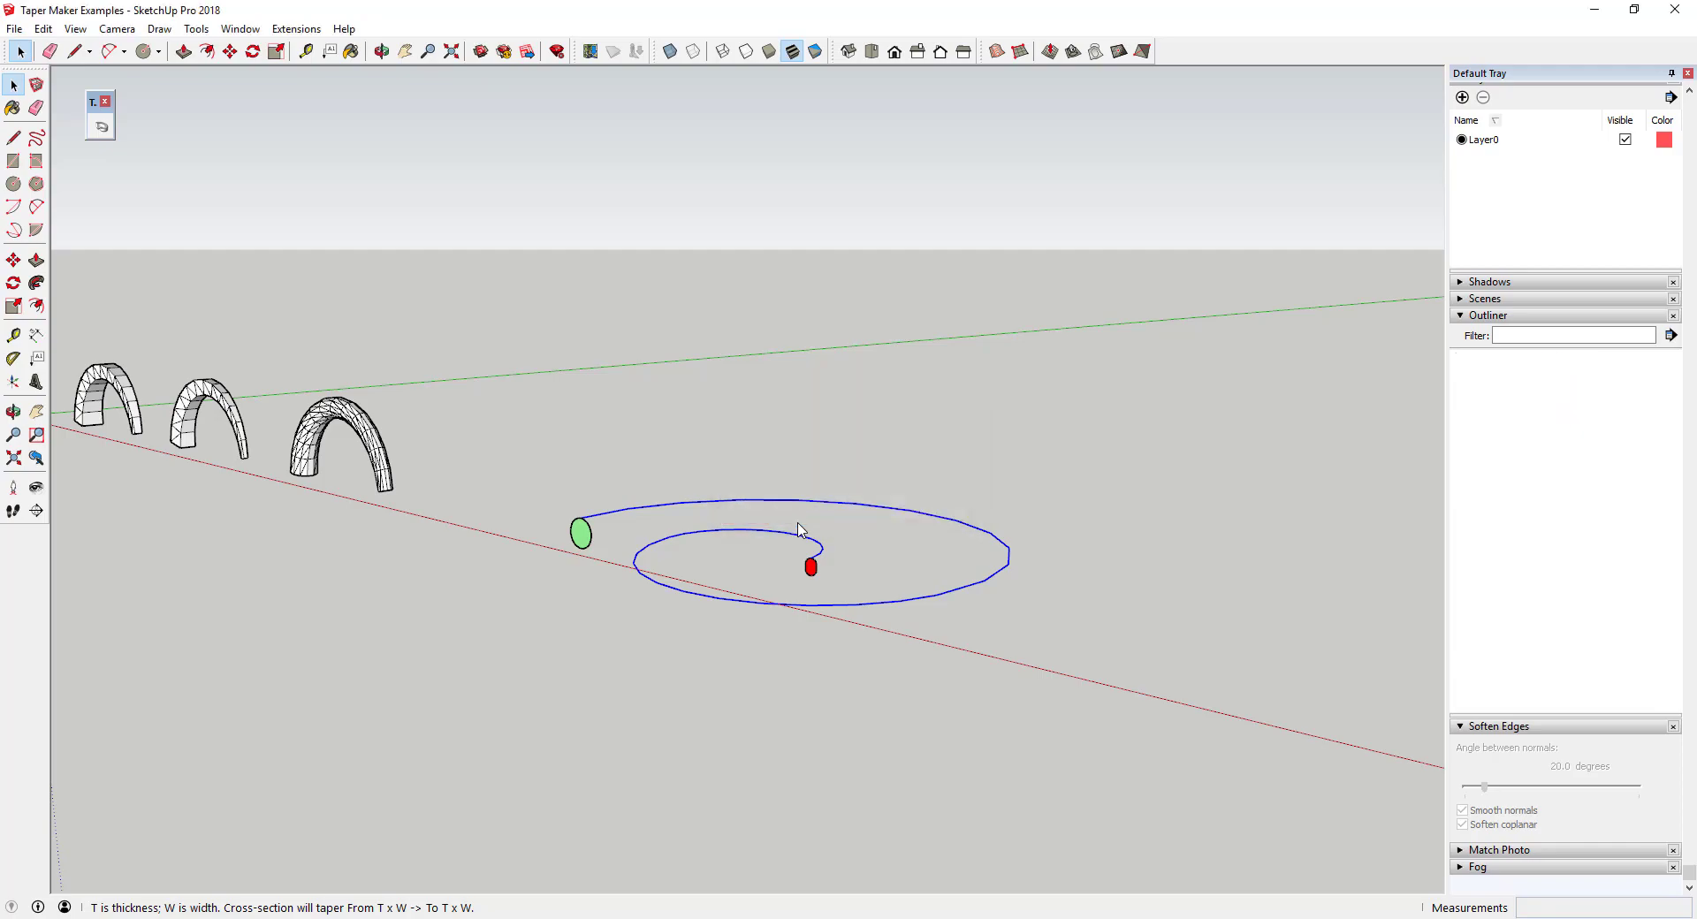
Inspect the finished spiral tube, deselect it, and bring the S-curve into view.
scroll(575, 581, up, 3)
middle_drag(574, 581, 744, 562)
click(932, 677)
scroll(1096, 545, down, 5)
scroll(1096, 546, down, 1)
shift+middle_drag(1150, 570, 599, 509)
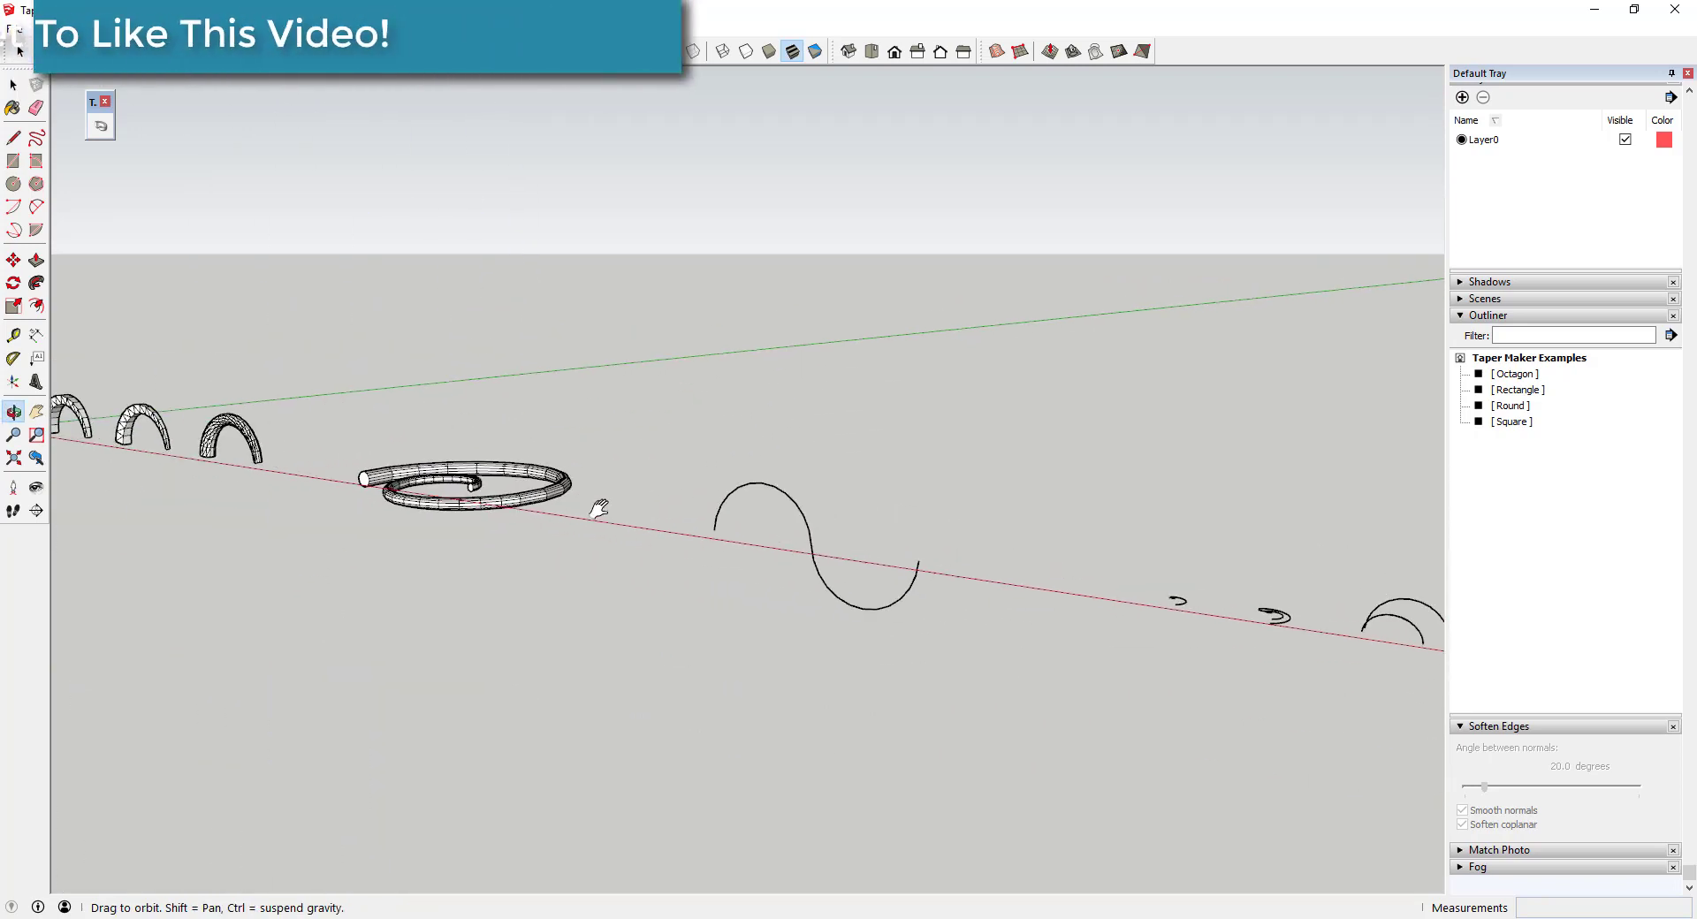
Sweep a Square section along the S-curve, thickness 12 to 4, with bevel angle 35.
scroll(922, 588, up, 4)
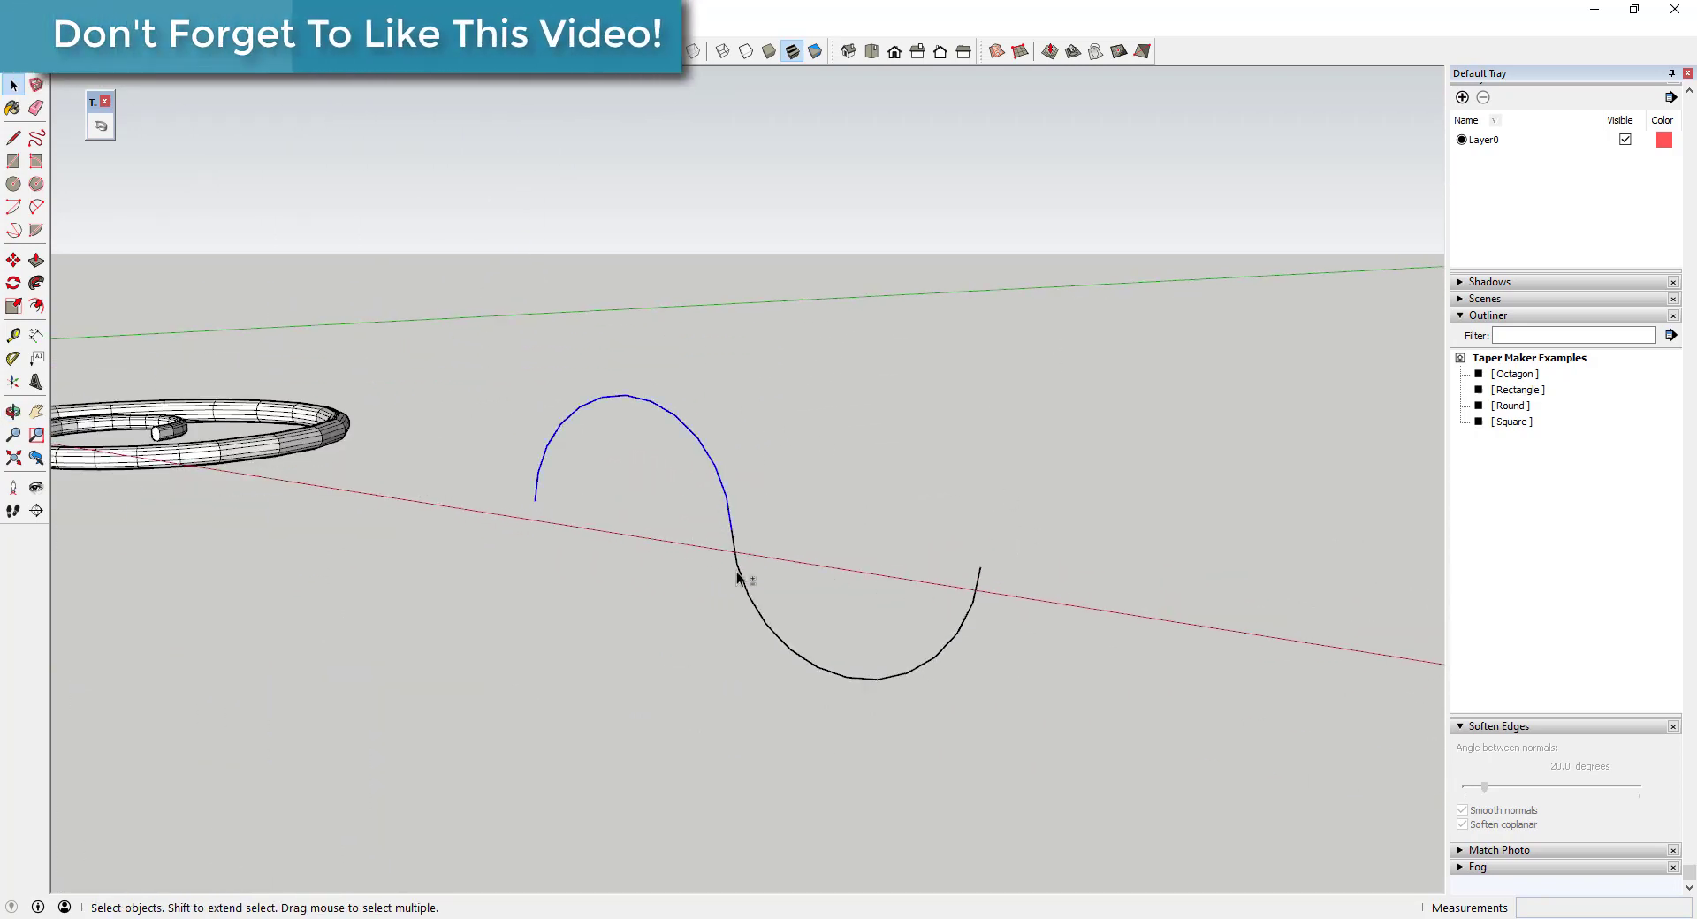
click(103, 133)
click(902, 443)
click(890, 462)
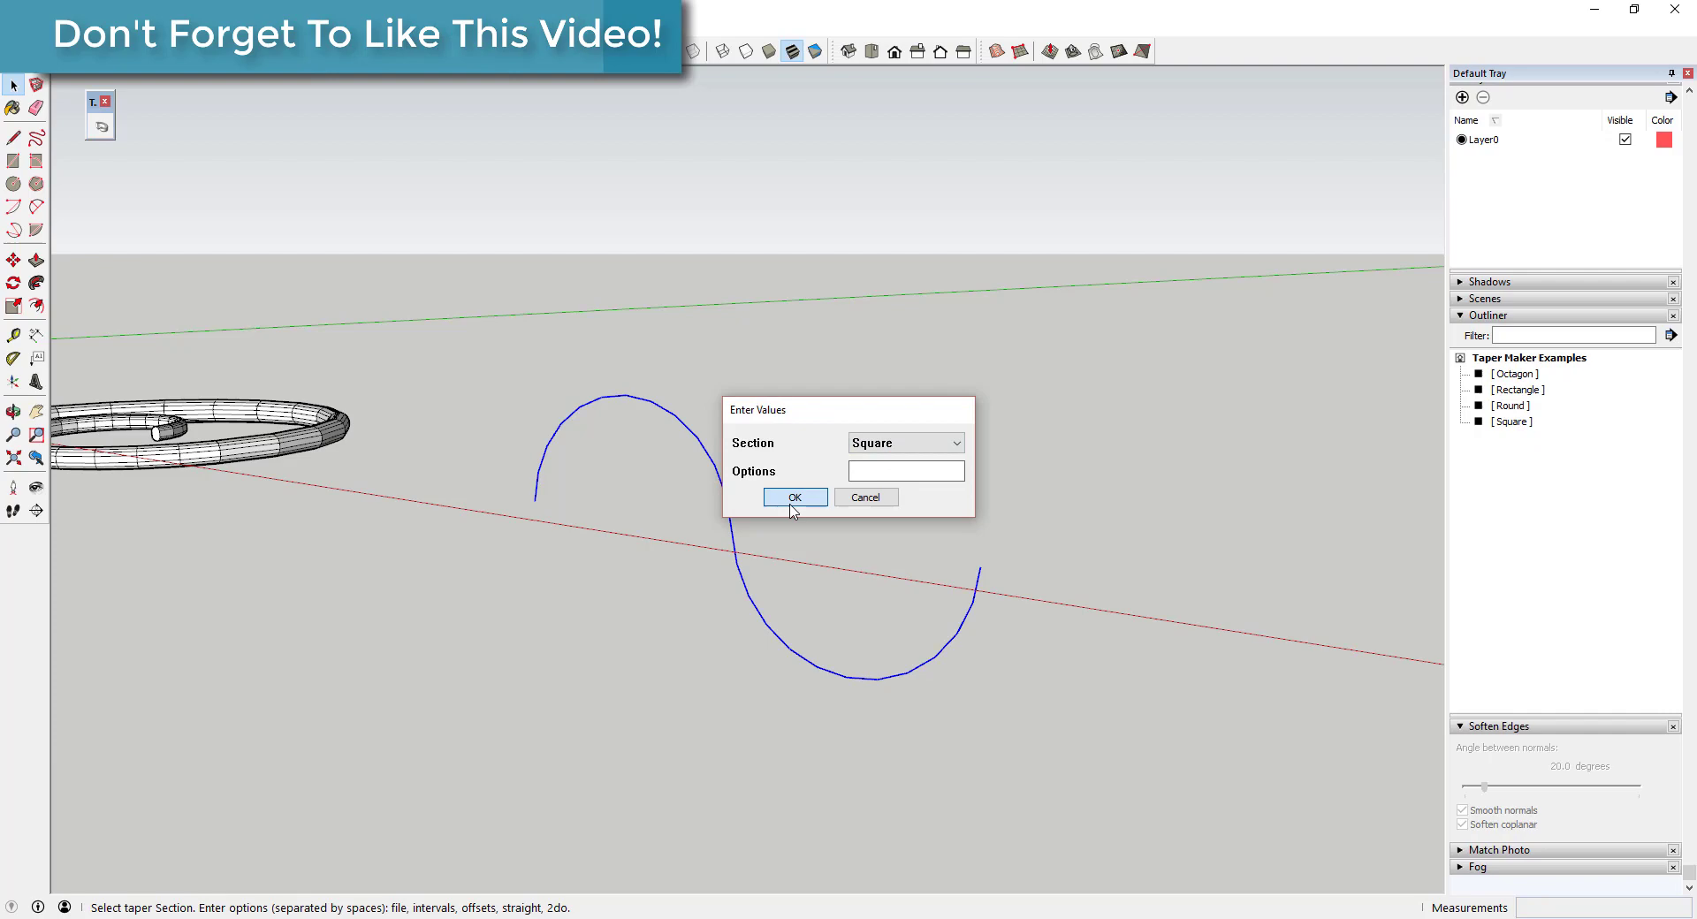
click(790, 495)
double_click(884, 513)
text(35)
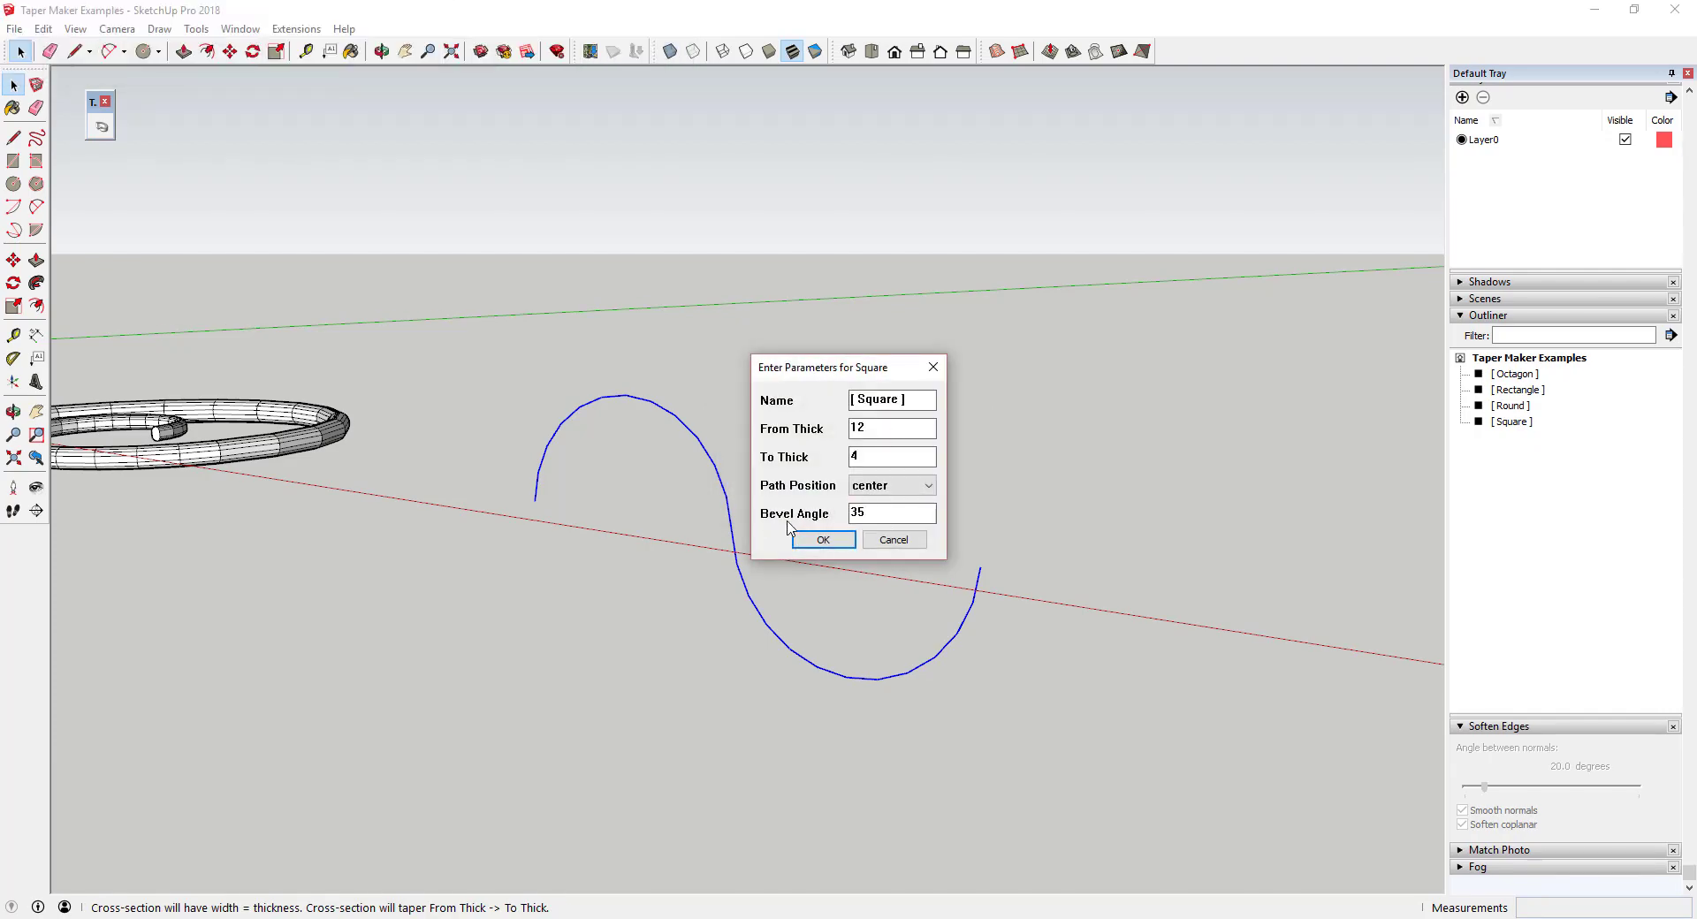
click(823, 541)
click(826, 501)
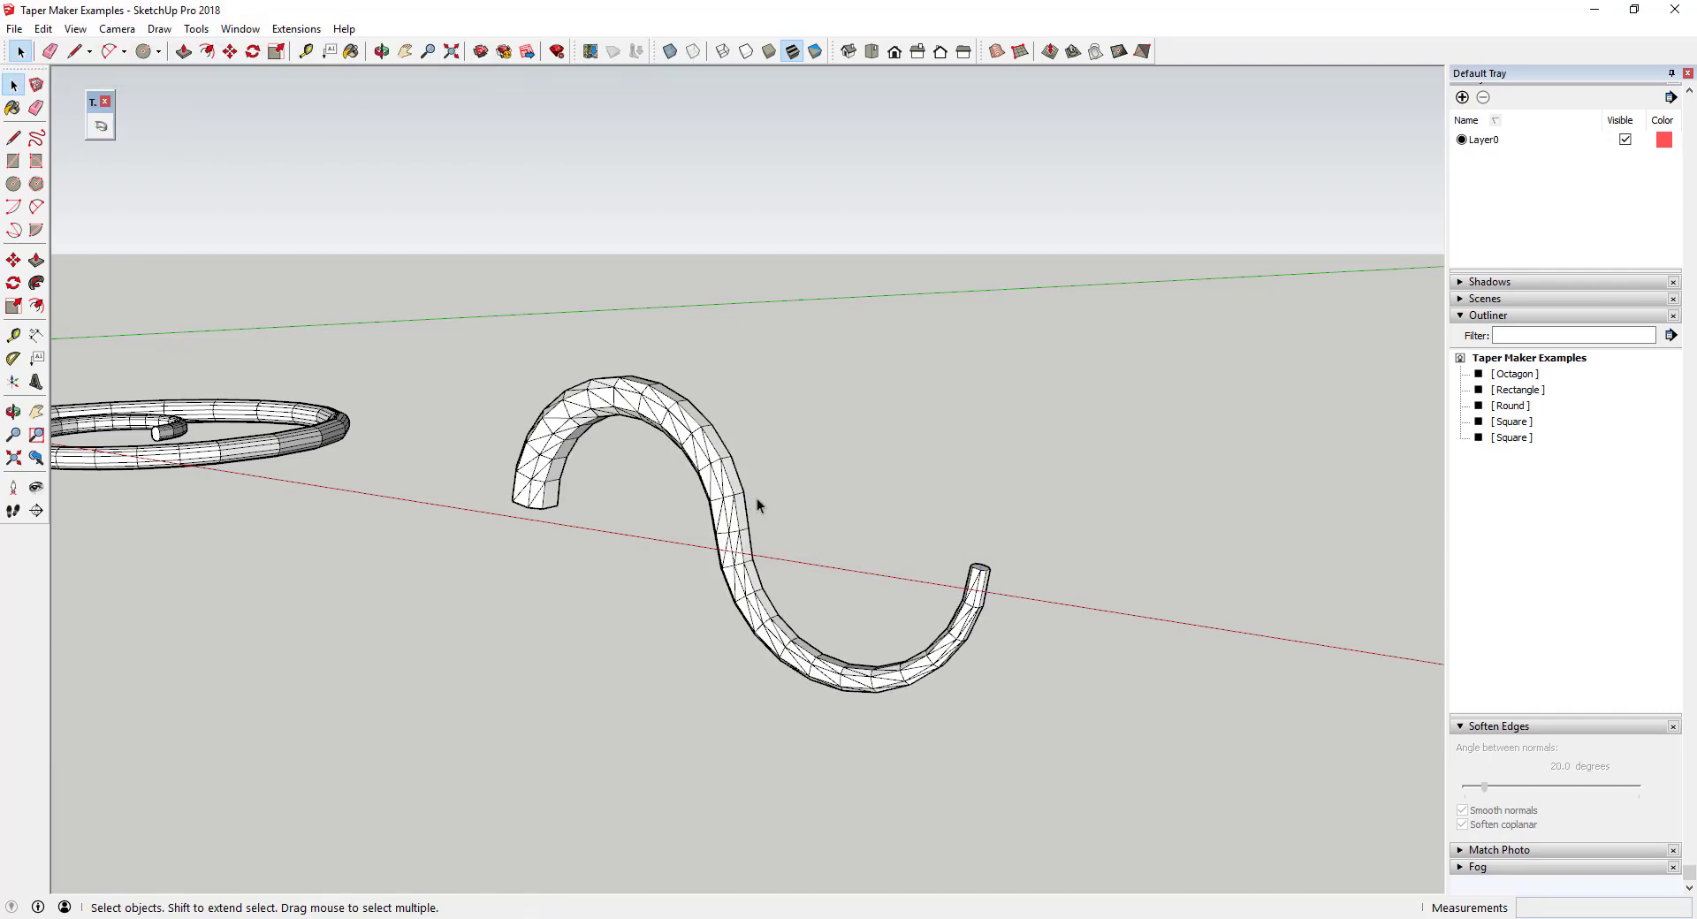
Orbit and zoom around the tapered S-curve to inspect the hook end.
mouse_move(754, 496)
middle_down()
mouse_move(849, 590)
mouse_move(831, 681)
middle_up()
scroll(566, 495, down, 5)
scroll(513, 442, up, 6)
middle_drag(575, 486, 618, 526)
scroll(898, 820, up, 5)
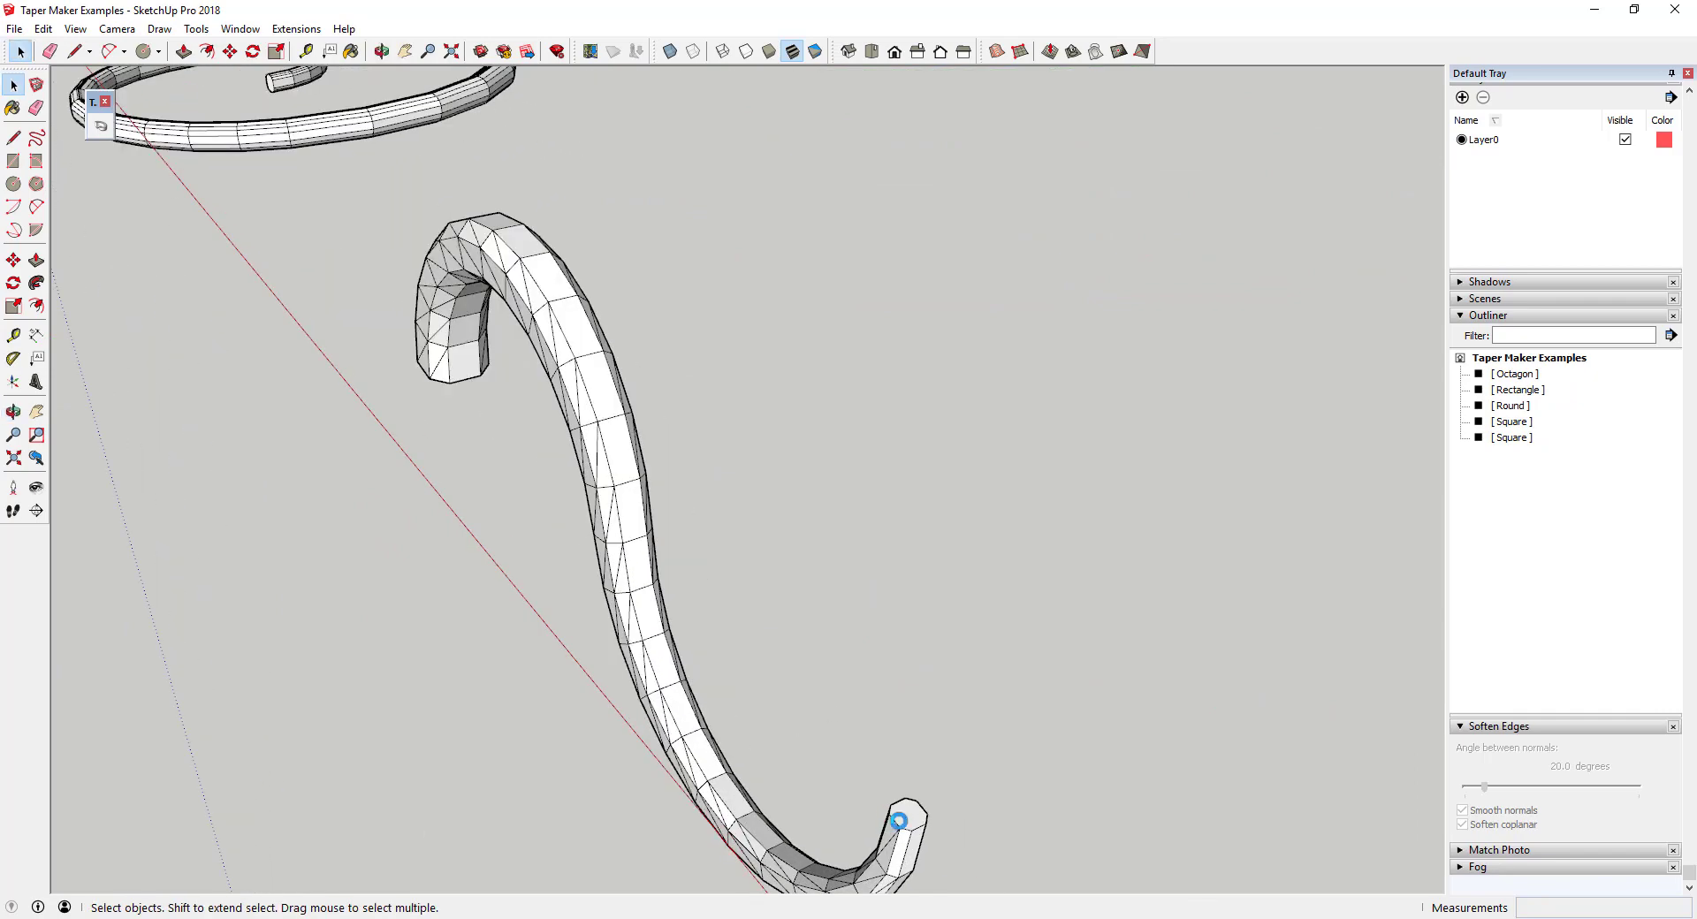
scroll(903, 813, down, 5)
middle_drag(903, 813, 866, 707)
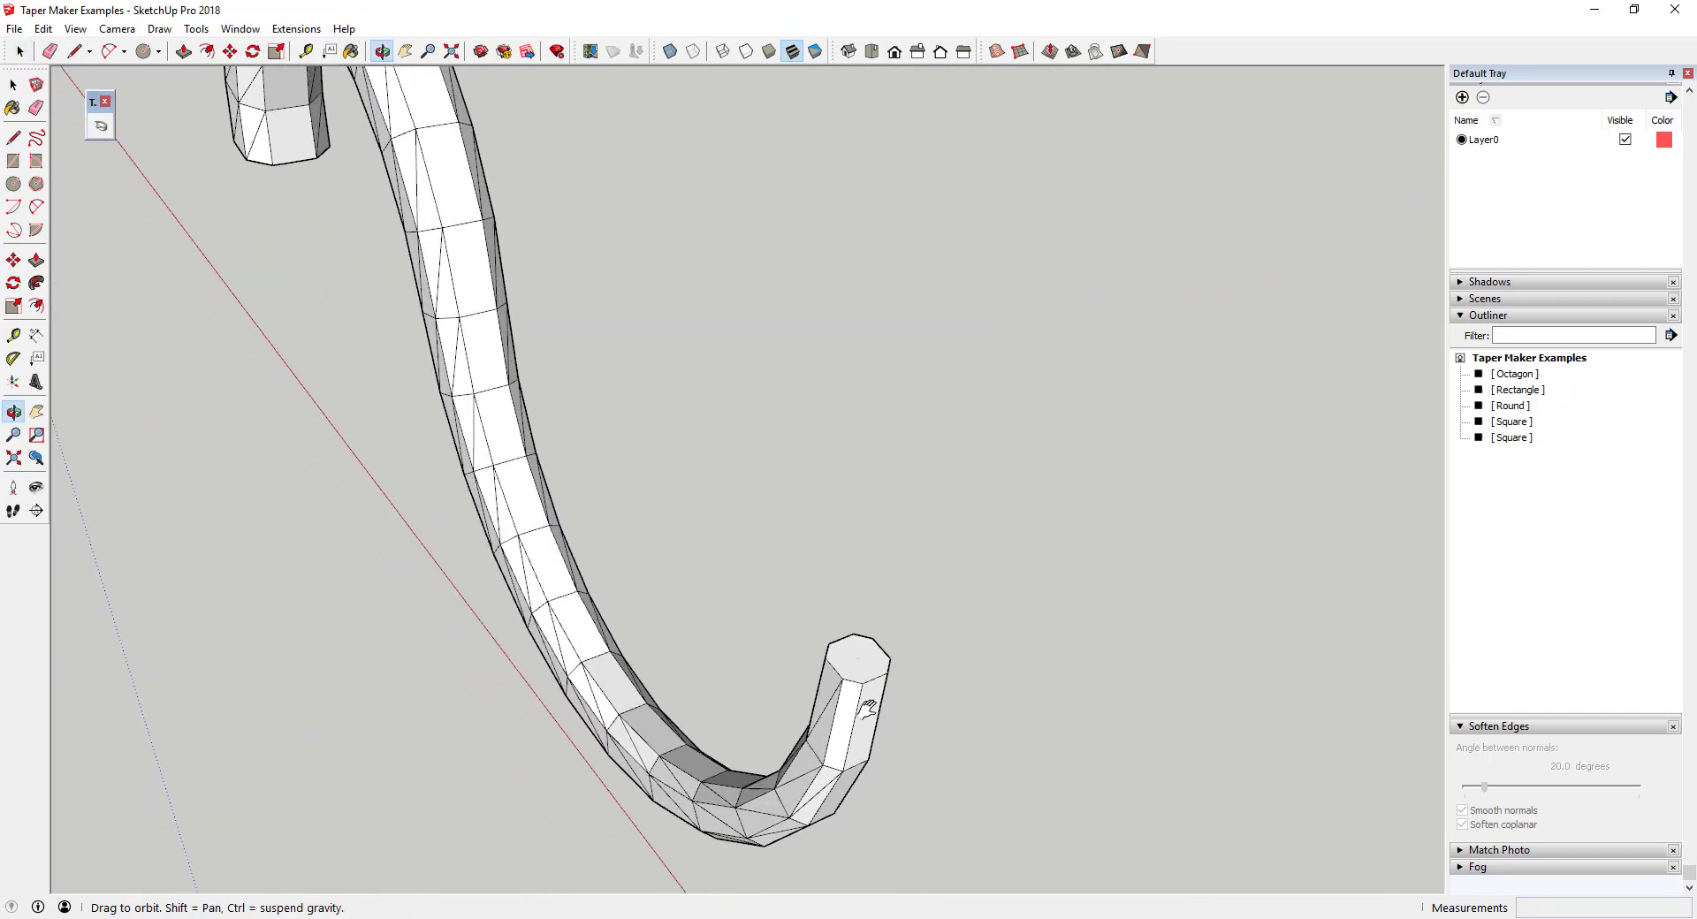
scroll(876, 710, down, 3)
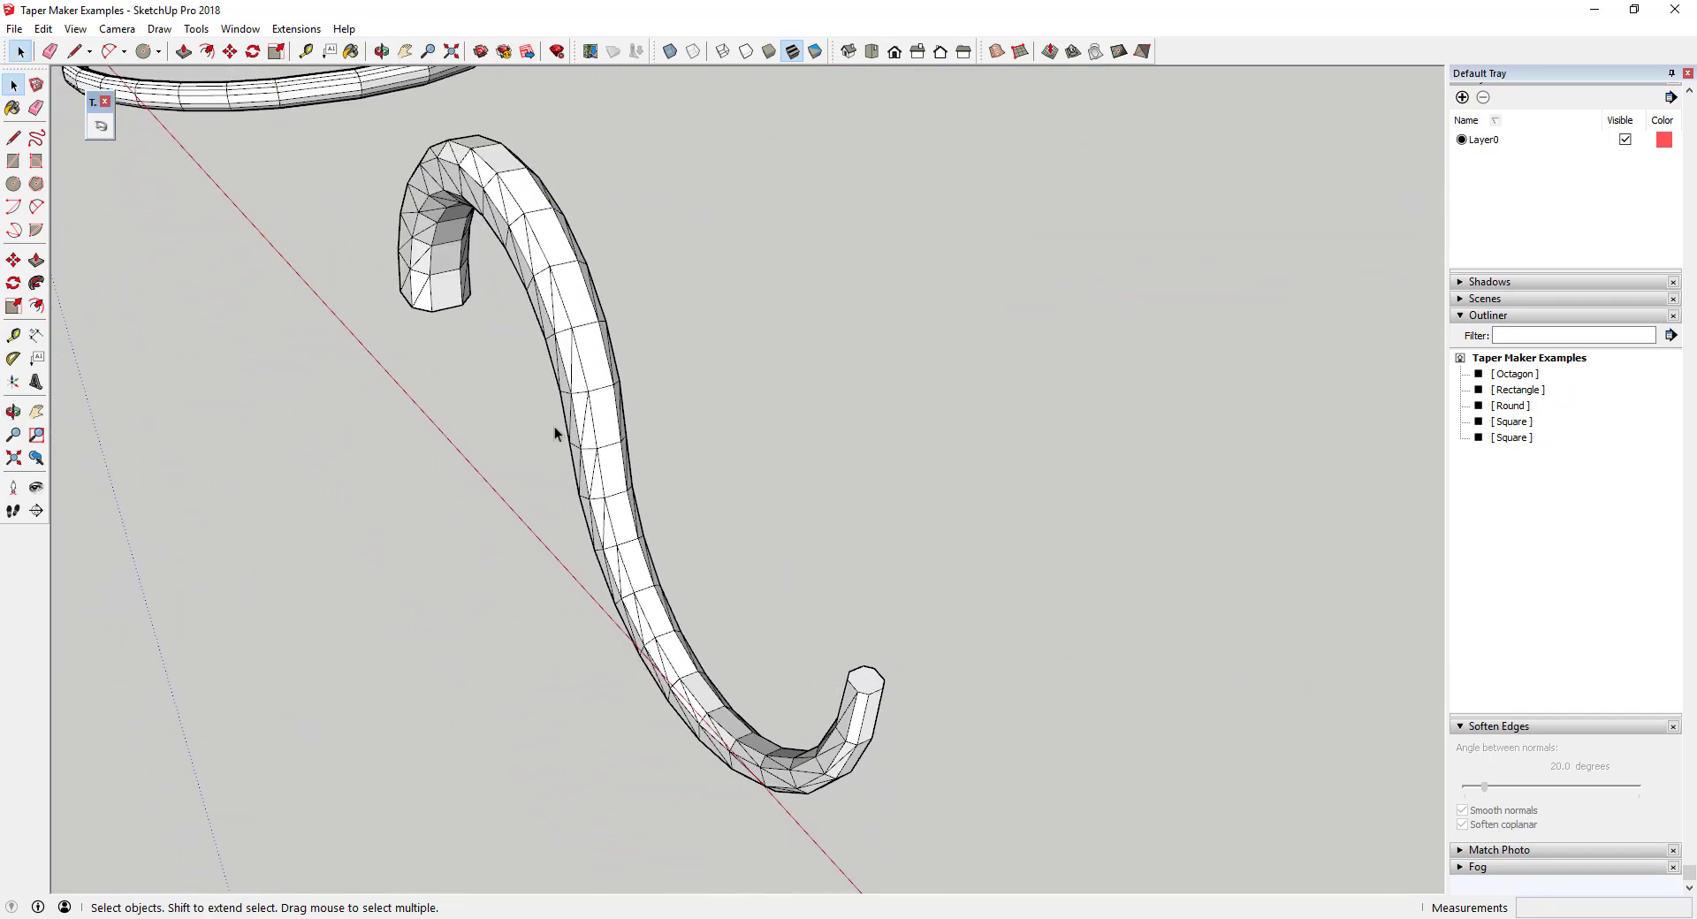
middle_drag(538, 396, 675, 294)
Select the tapered S-curve and set its Soften Edges angle to 27.4 degrees.
click(667, 283)
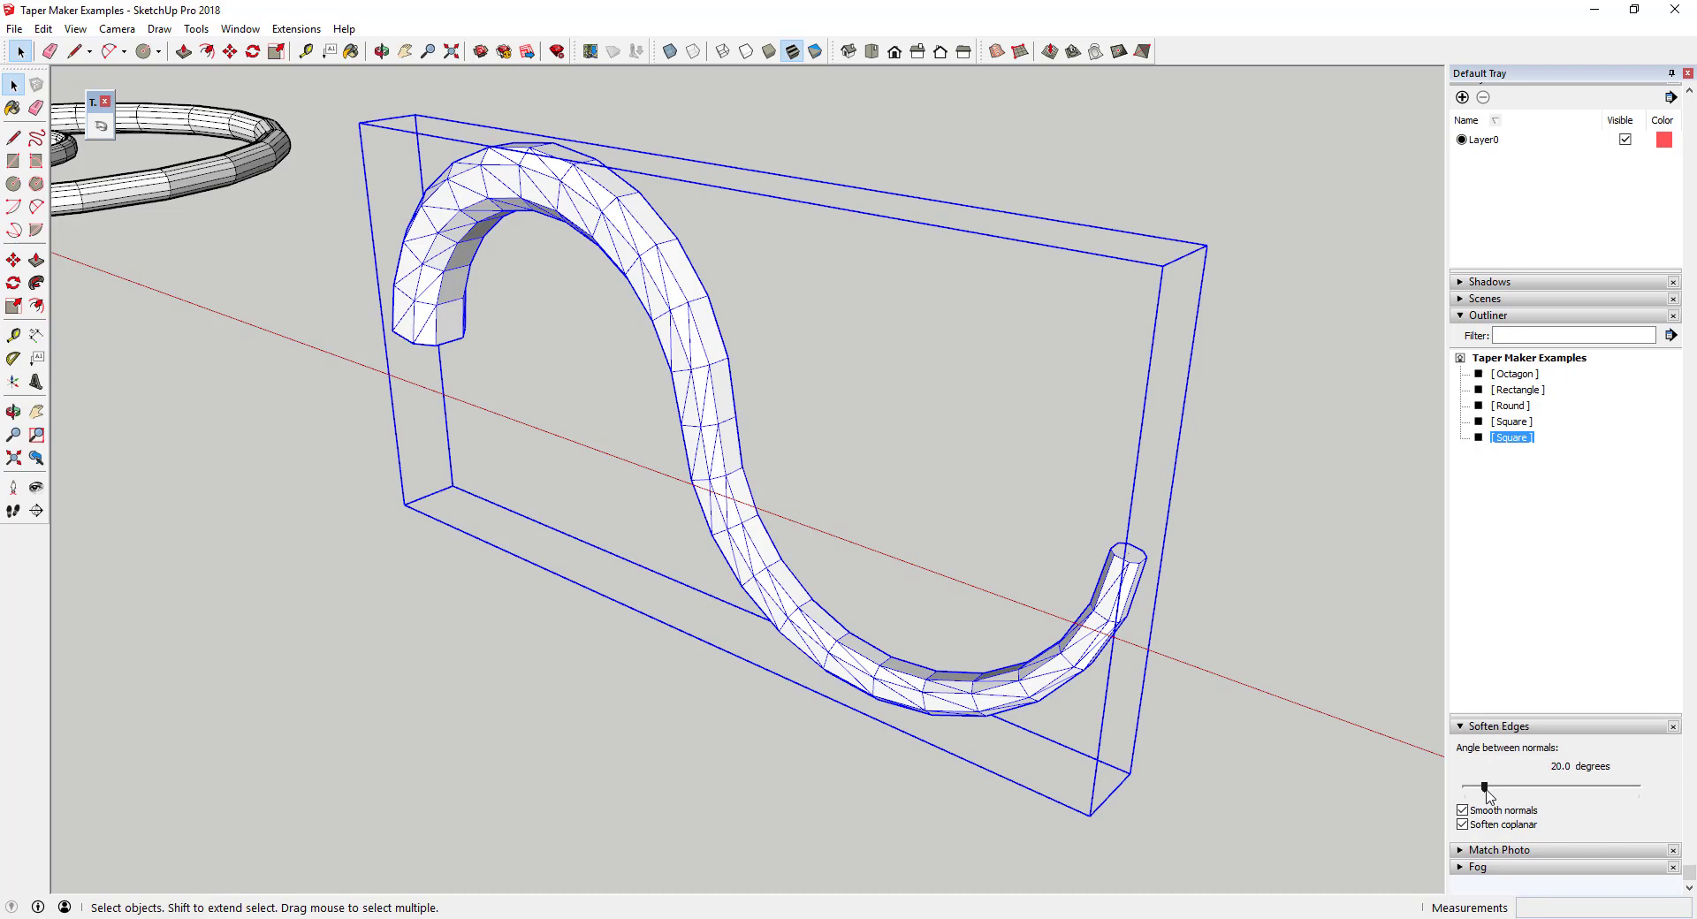
drag(1487, 789, 1489, 790)
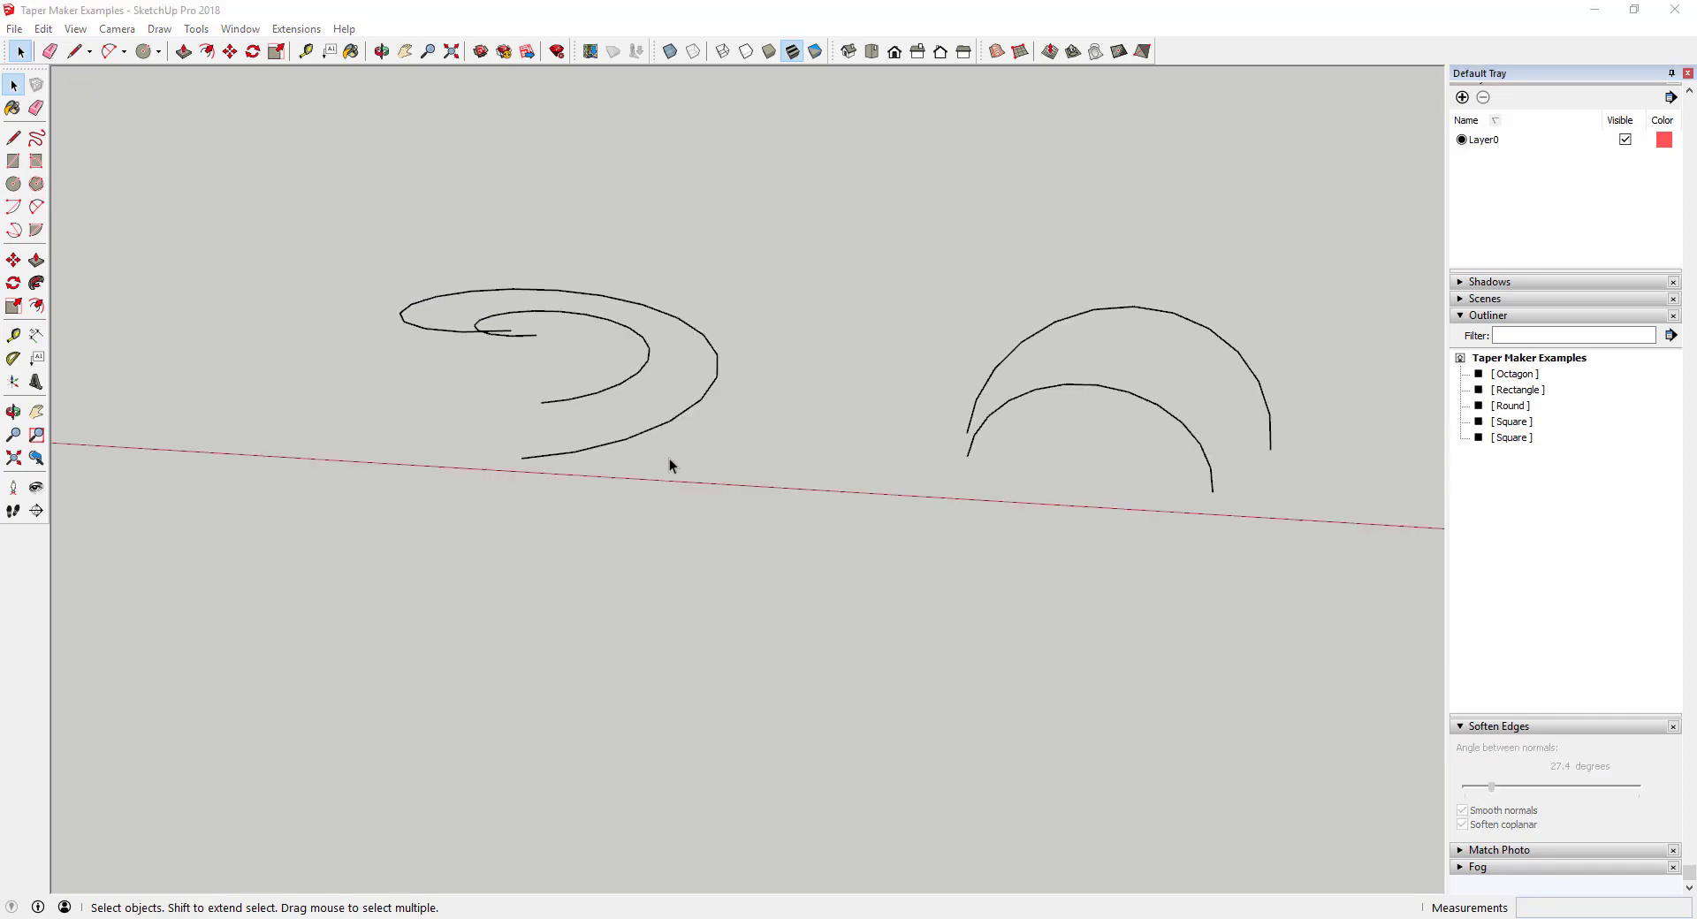
middle_drag(670, 458, 424, 277)
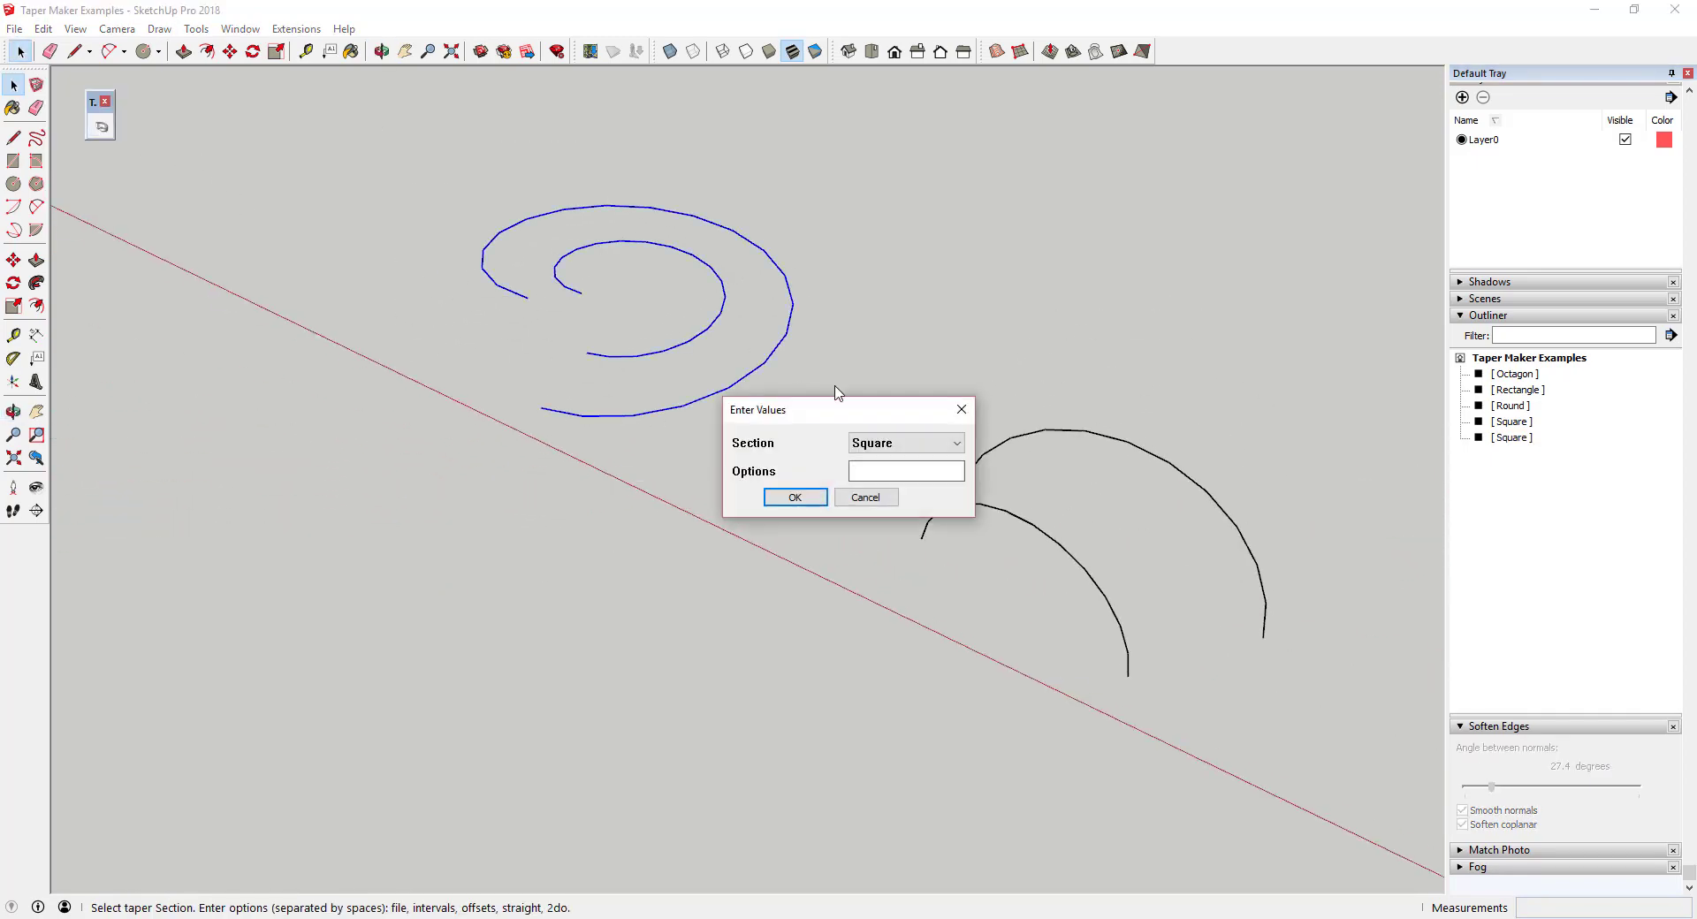
Build a Boundary Rectangle band across the paired spiral paths, height 3 rising to 5.
click(897, 443)
click(924, 548)
click(794, 497)
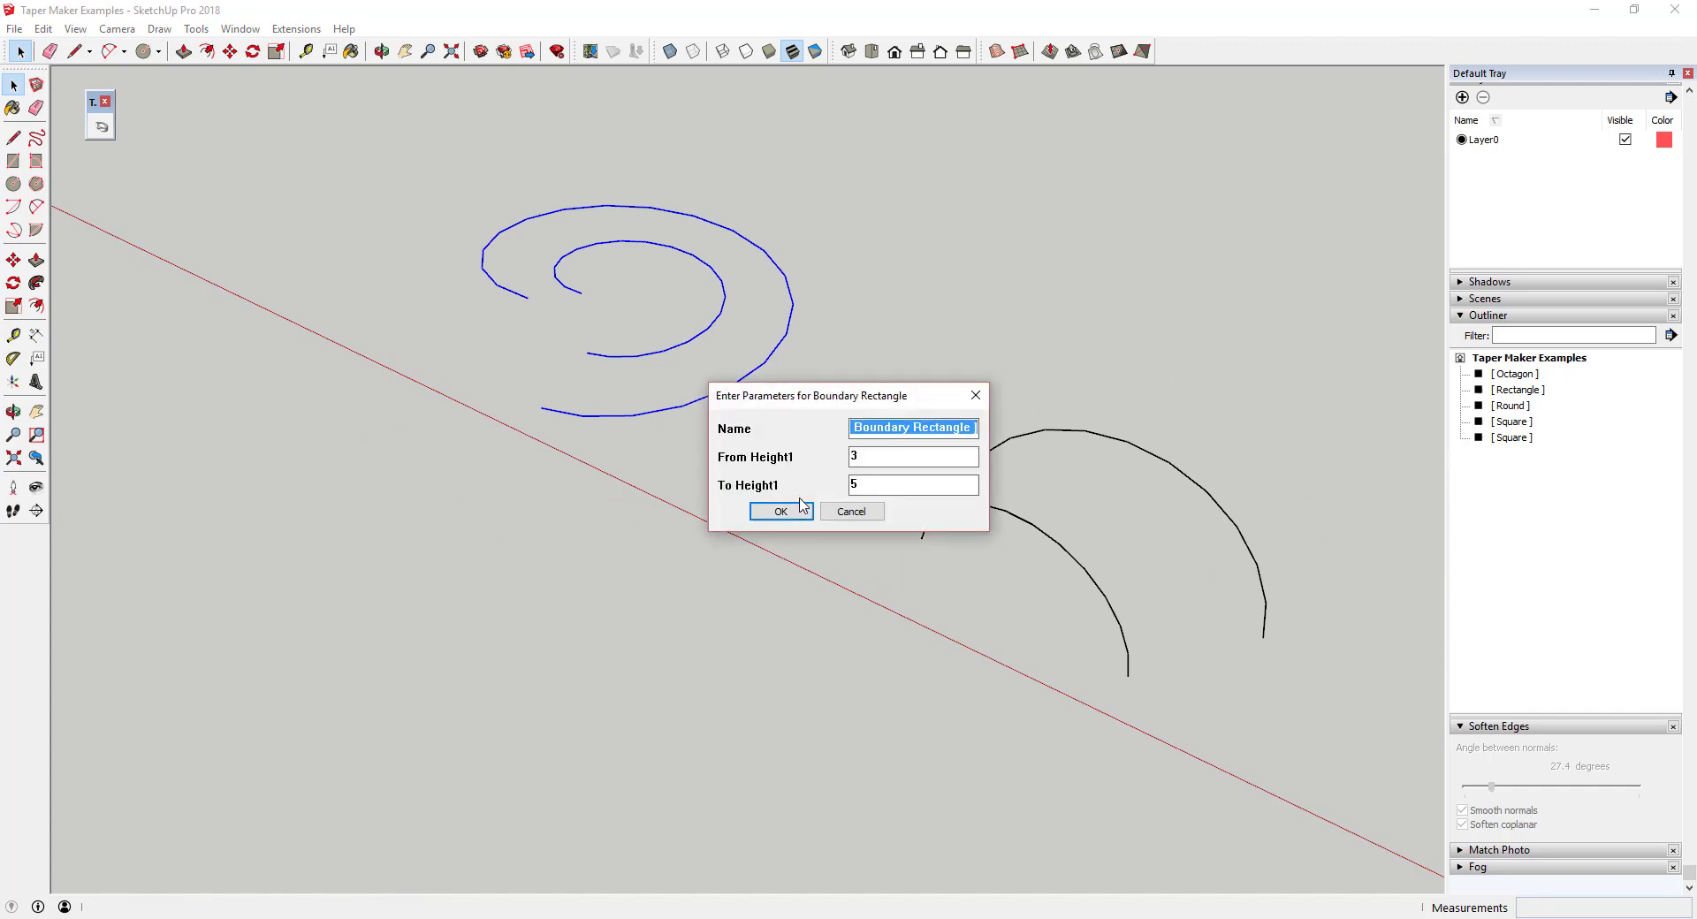
click(769, 513)
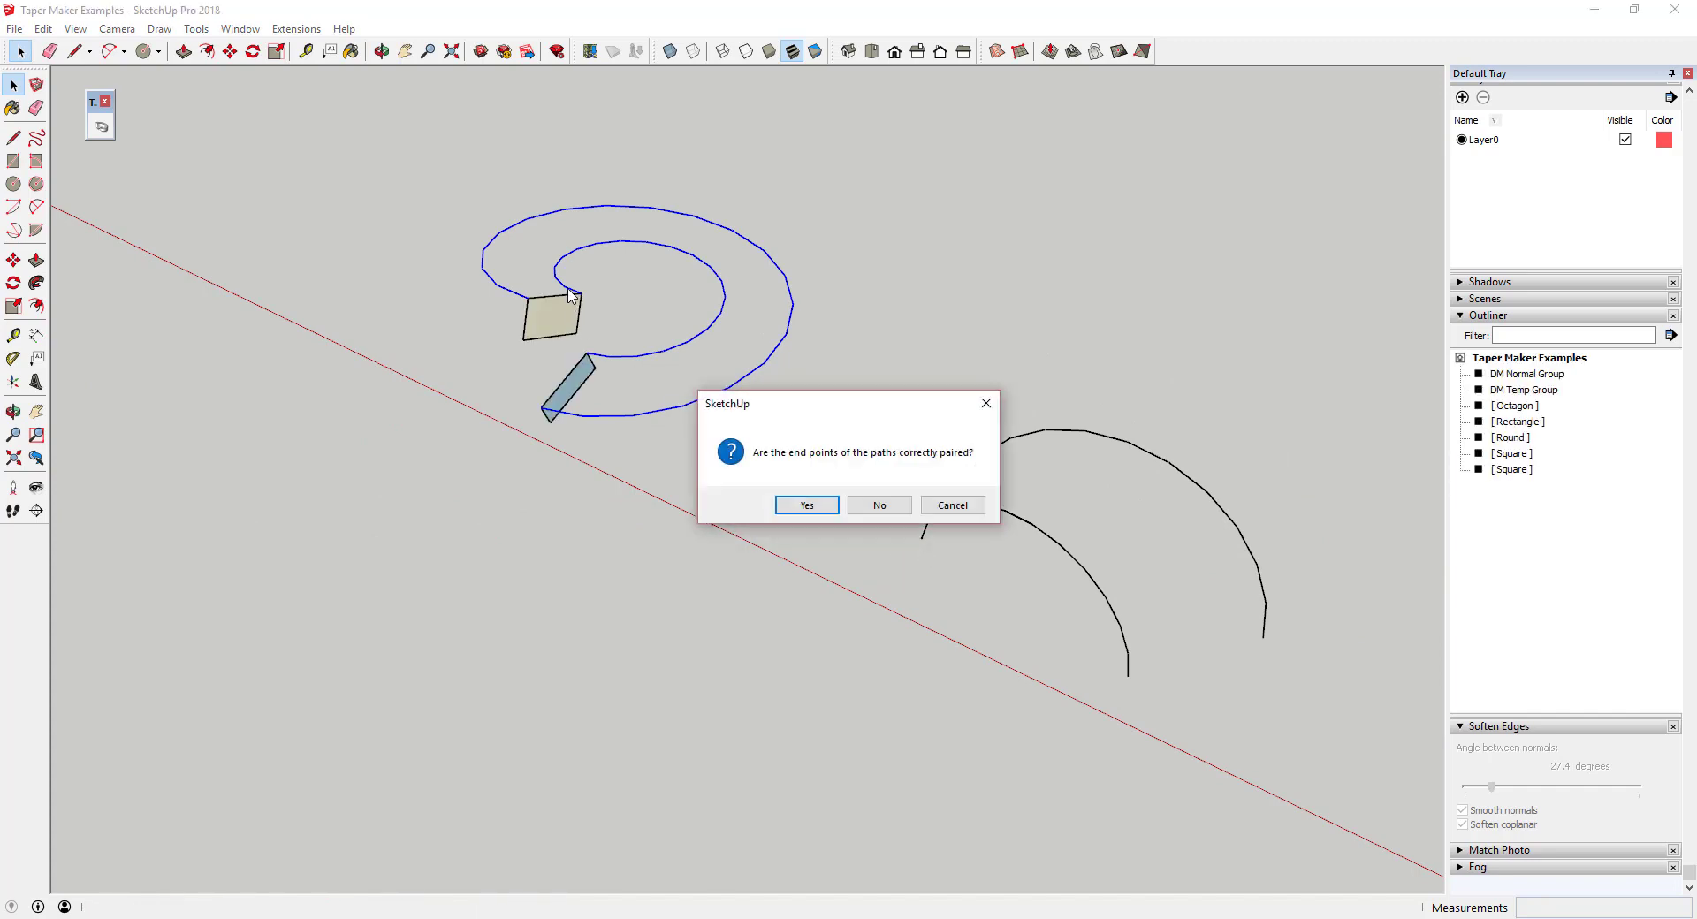
click(807, 505)
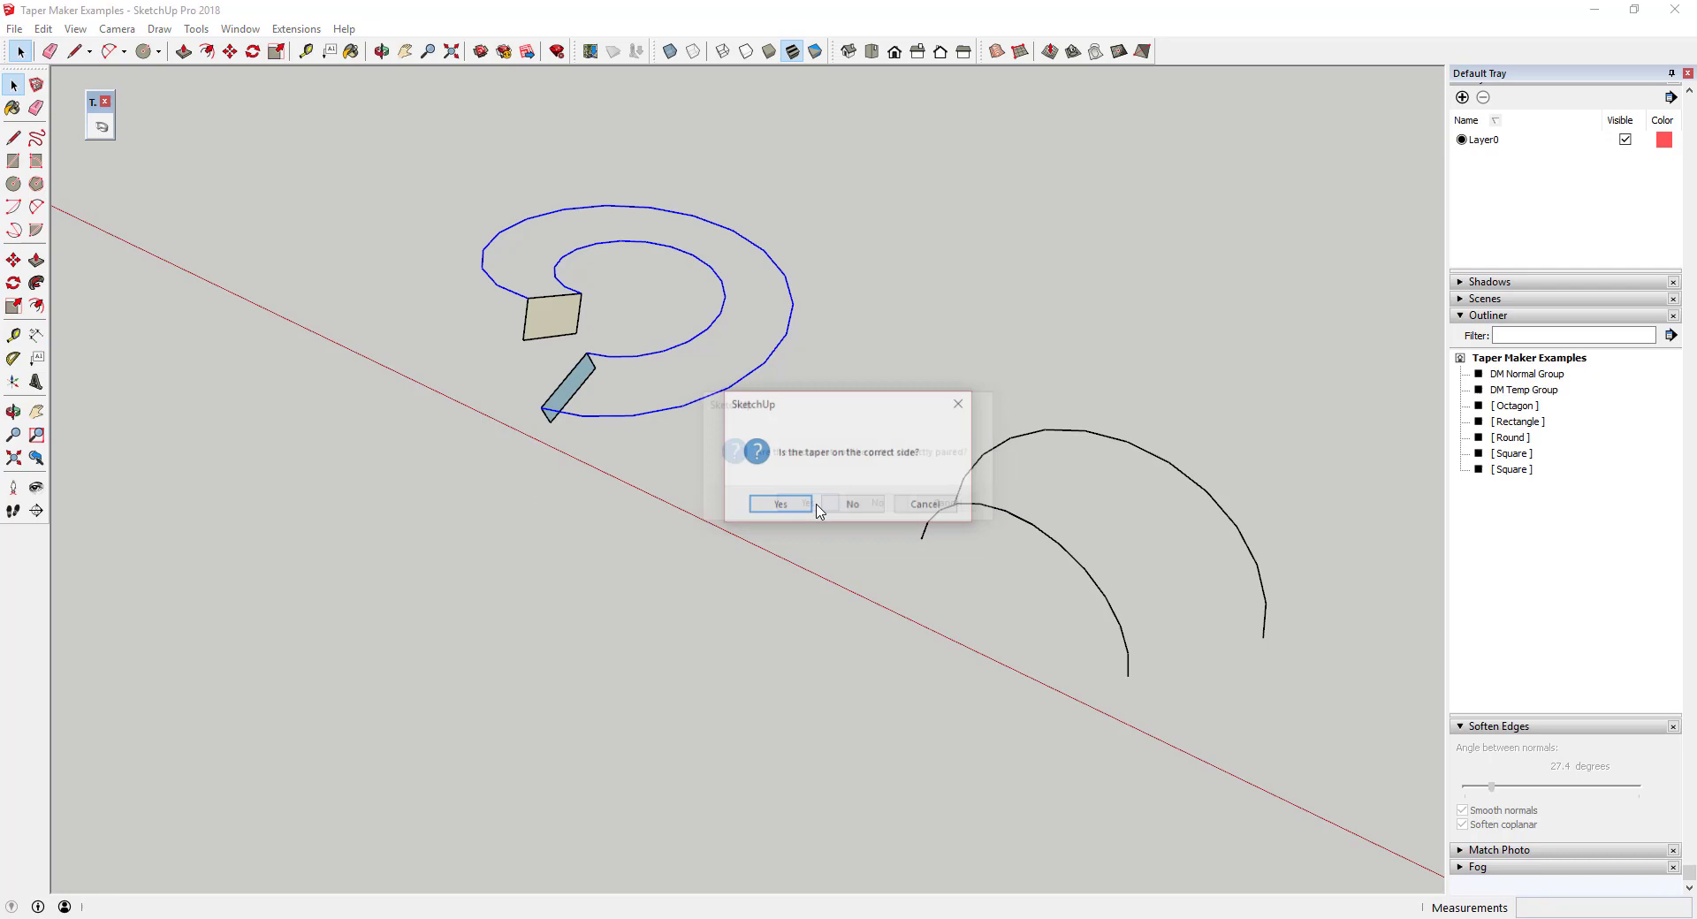
click(779, 512)
click(831, 508)
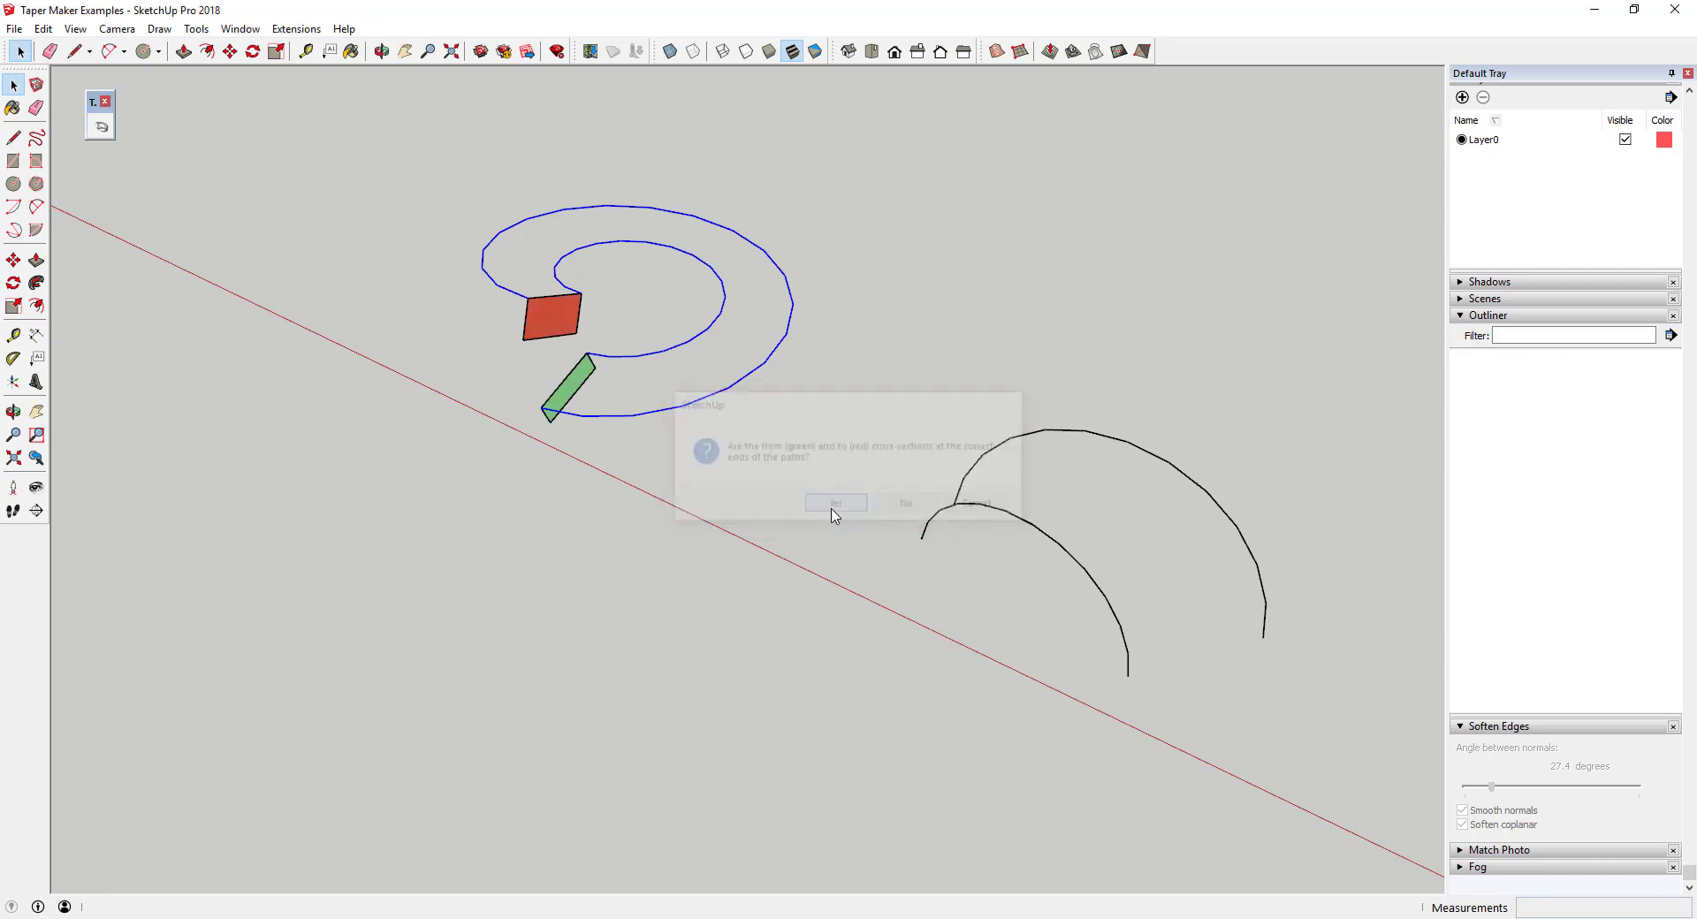
middle_drag(617, 463, 899, 288)
drag(934, 321, 1288, 519)
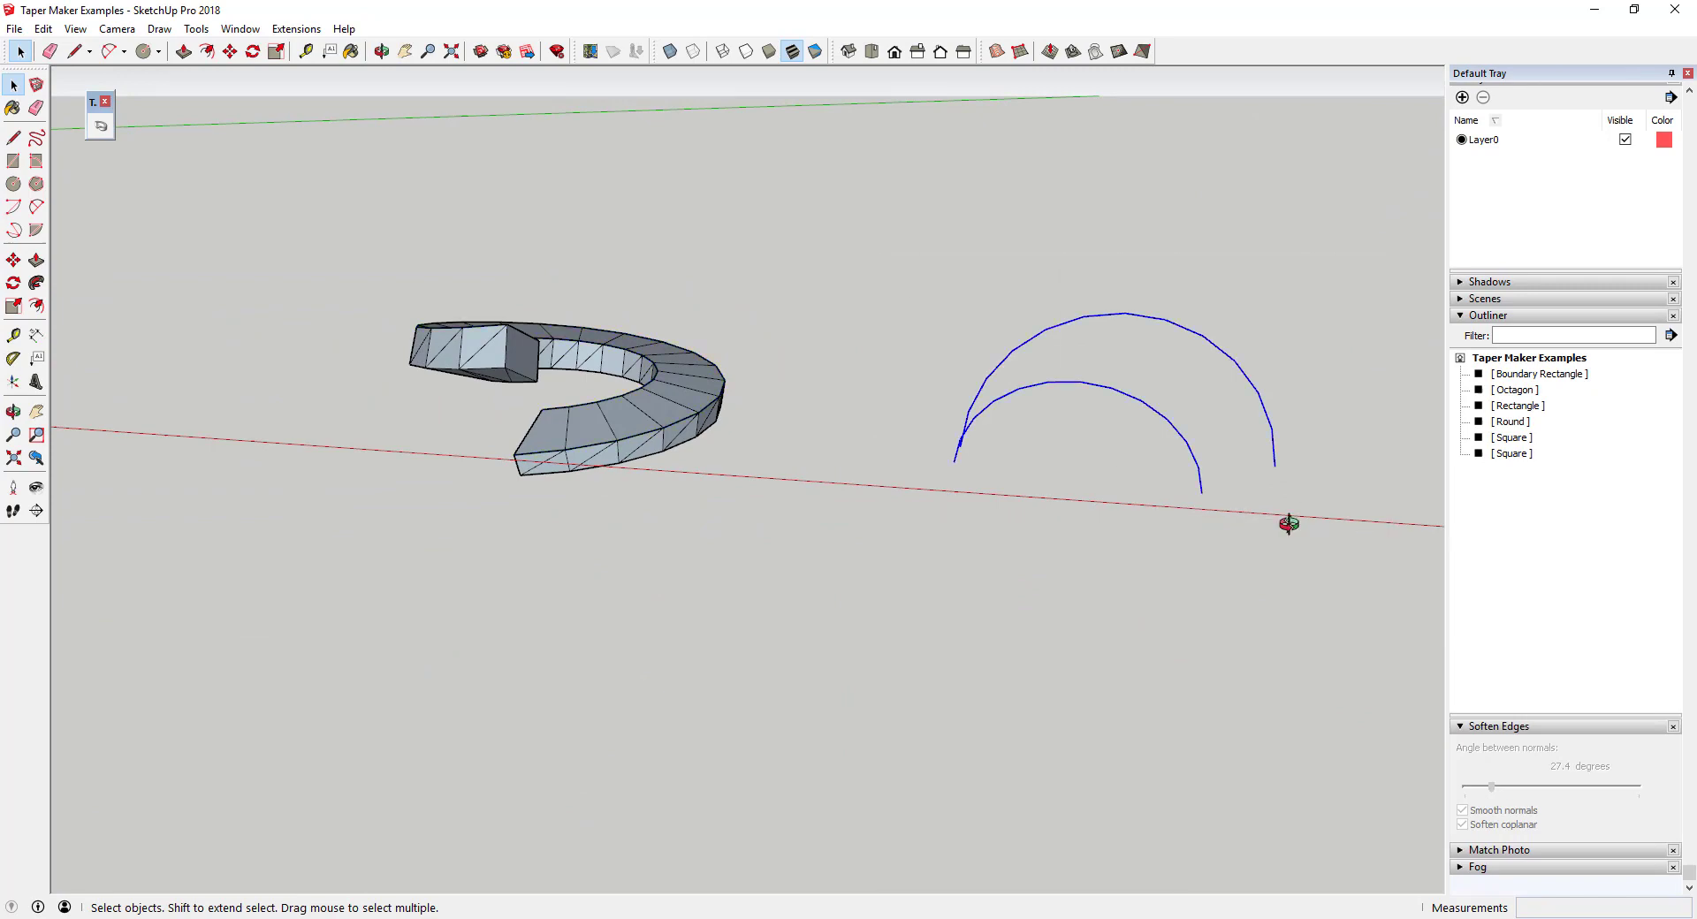
Build a Right Trapezoid arch across both arcs, heights 1/2" to 3 and 1/4" to 1/2".
middle_drag(1288, 519, 1008, 351)
click(897, 446)
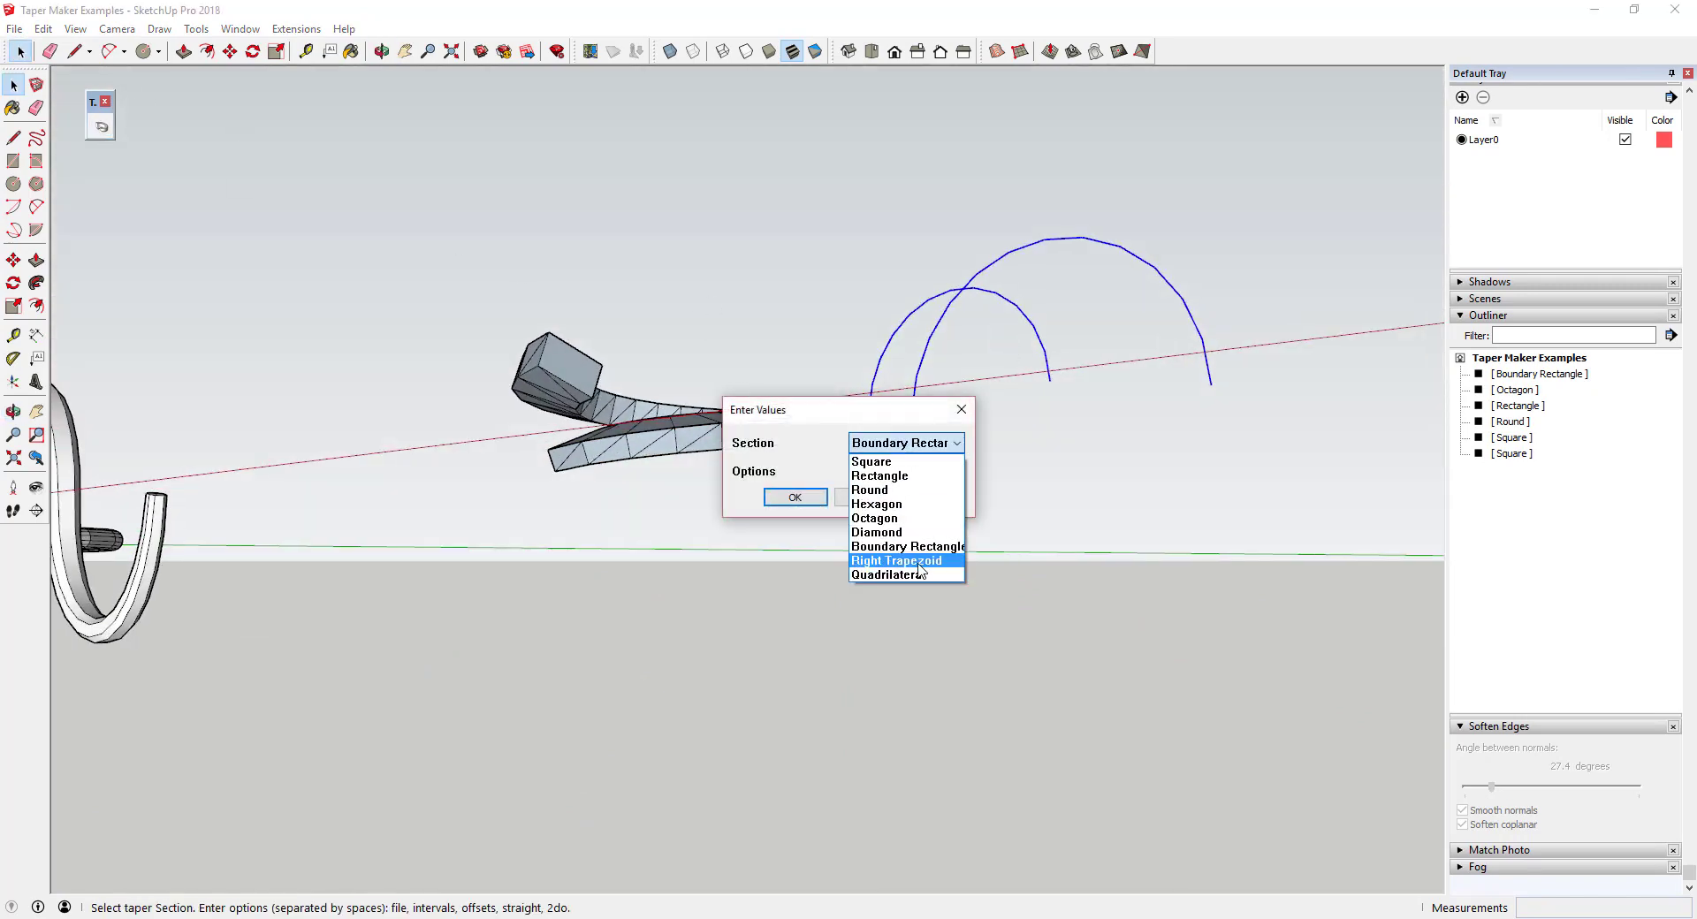
click(919, 566)
click(806, 497)
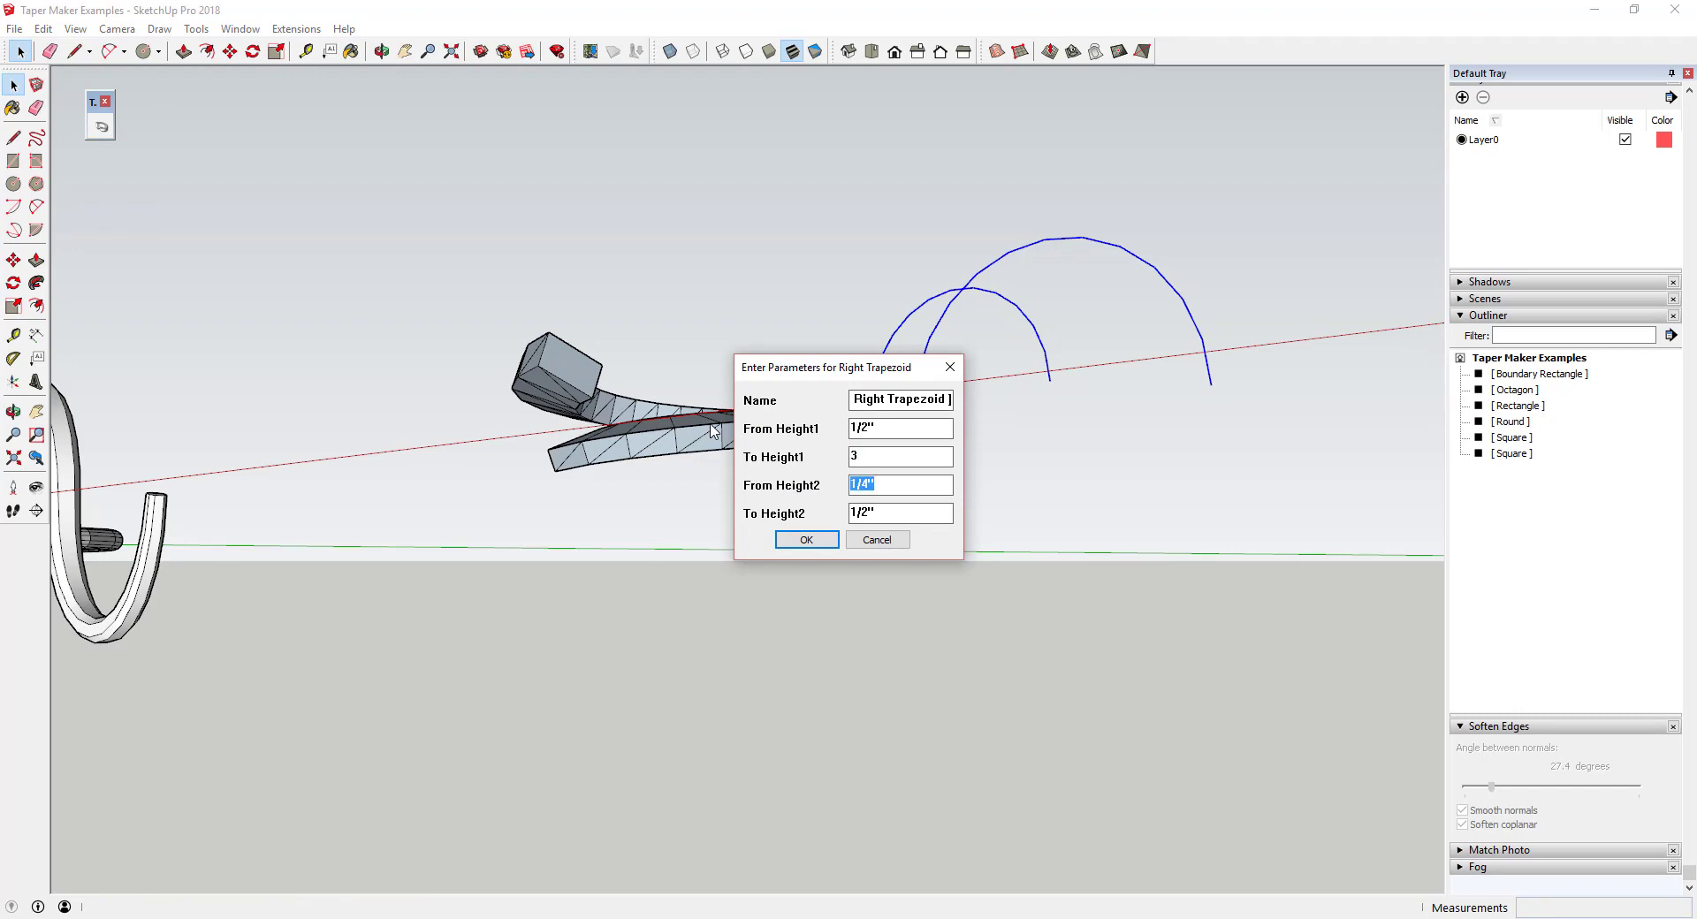
click(829, 541)
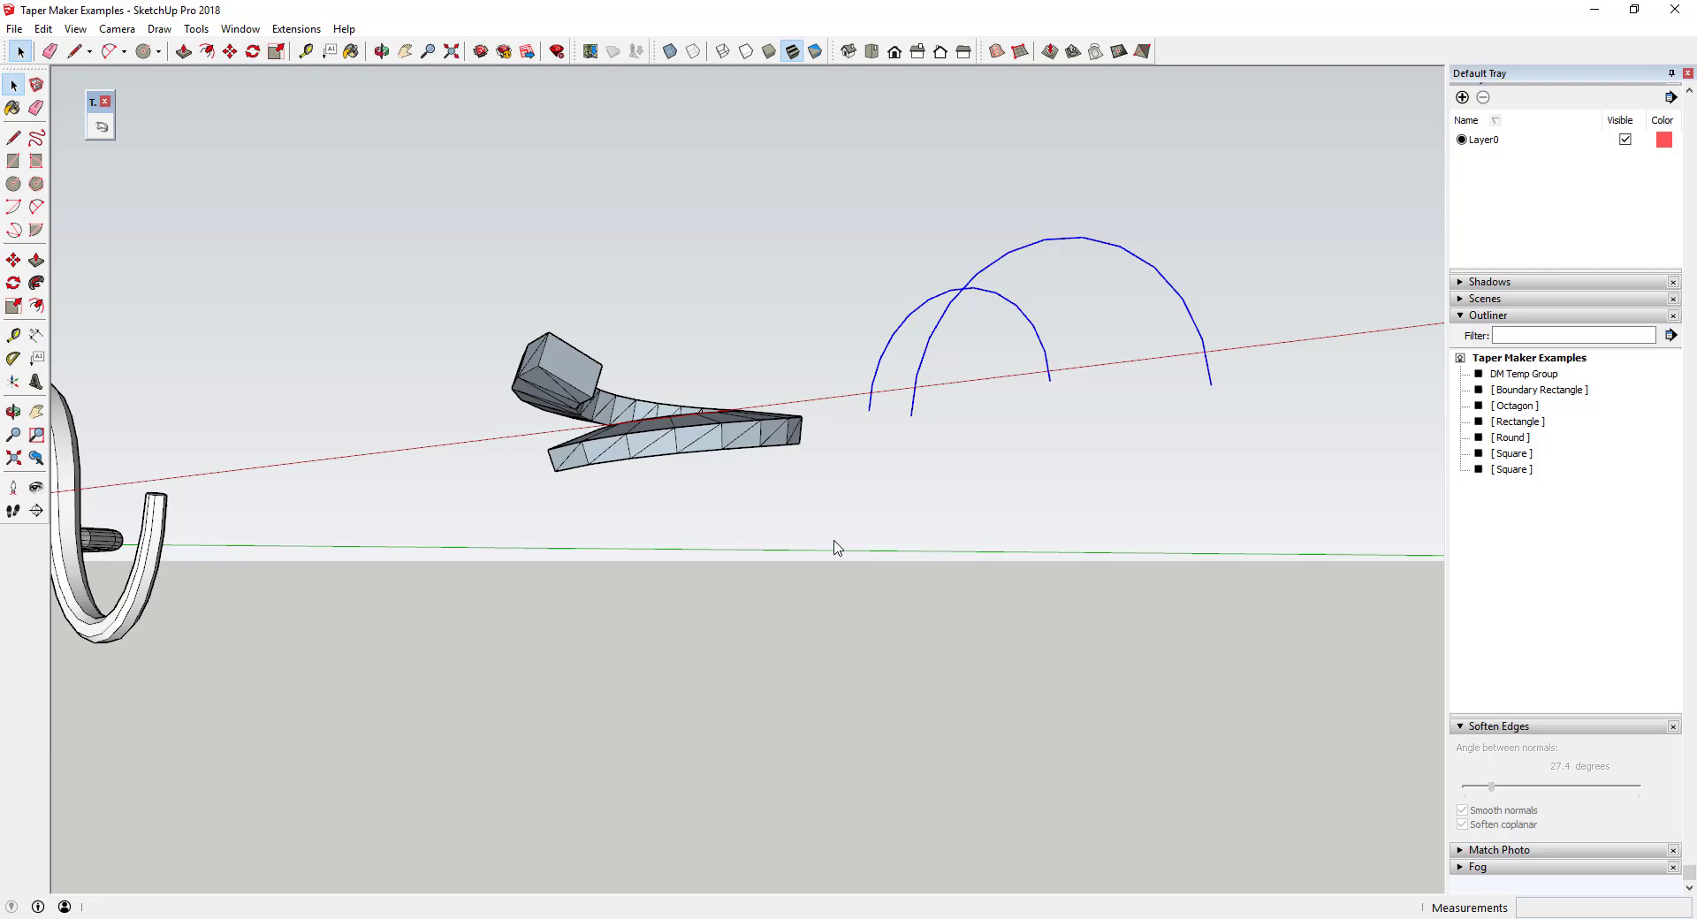
click(496, 507)
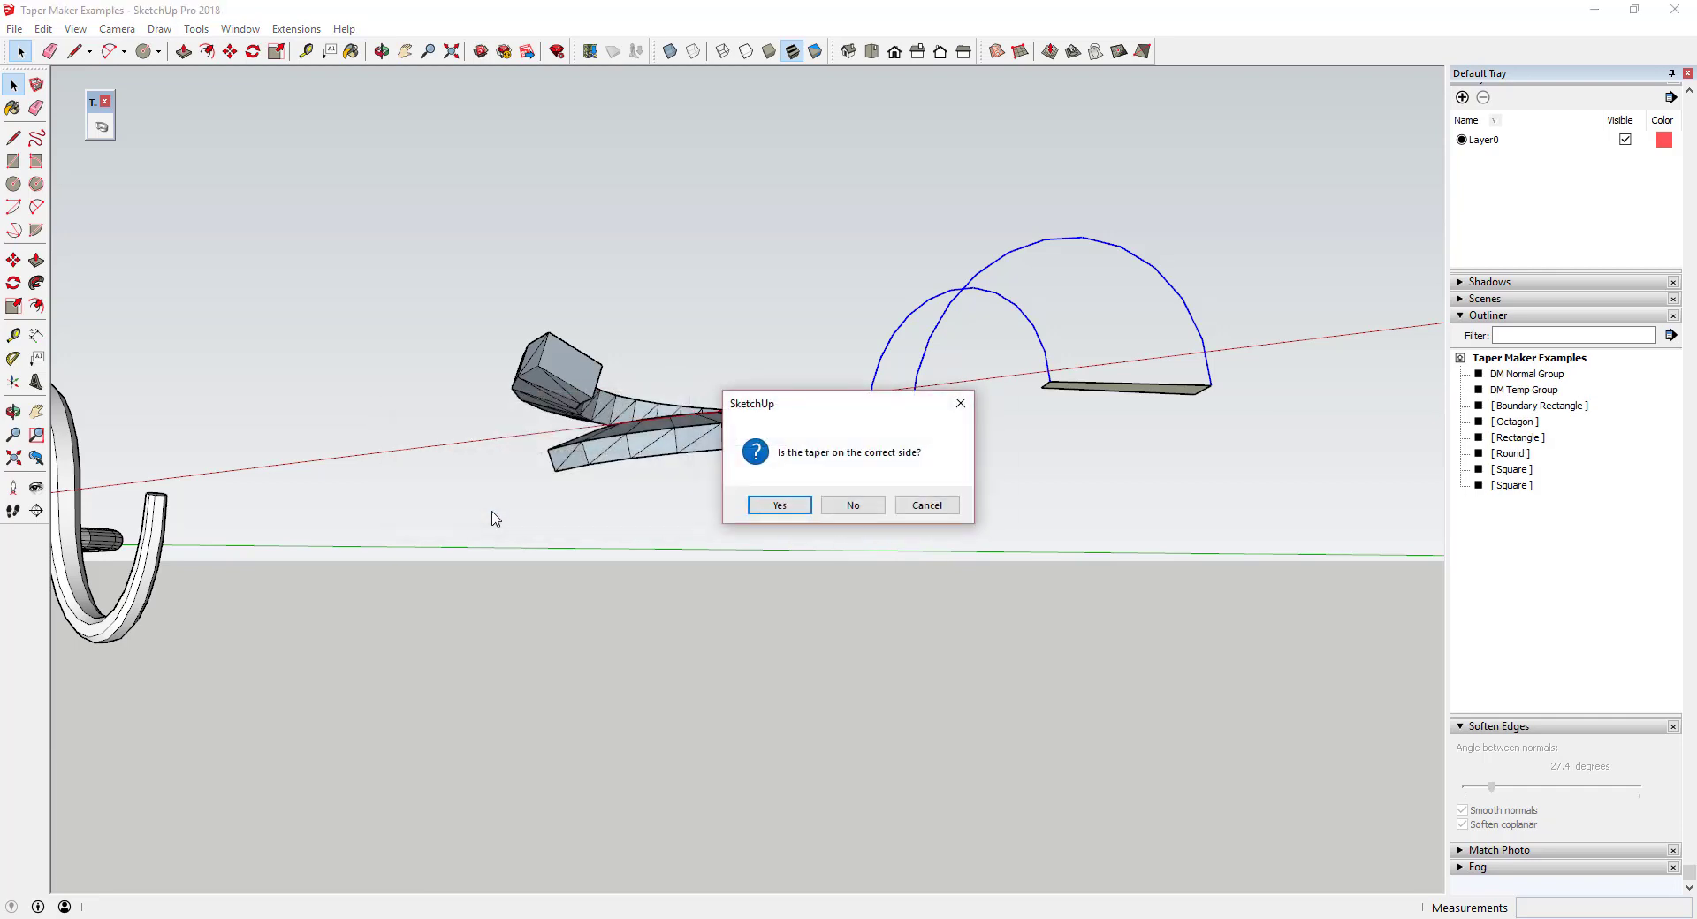
click(786, 505)
click(824, 505)
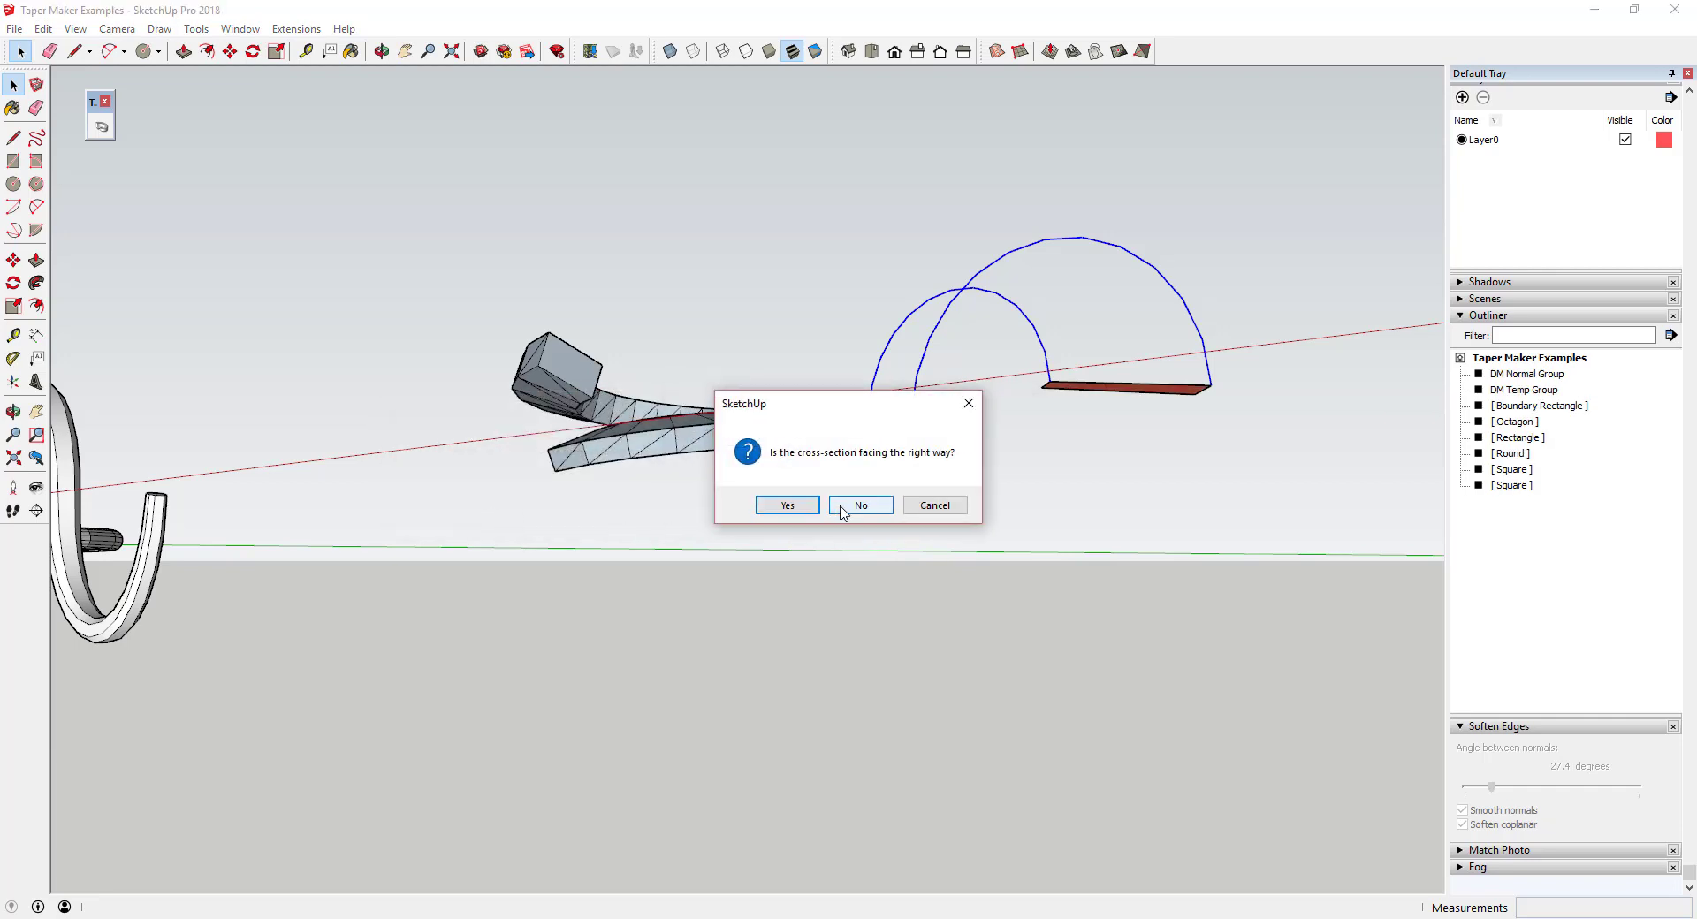
click(788, 505)
Soften the Right Trapezoid arch's edges to 29.2 degrees.
middle_drag(814, 496, 394, 561)
scroll(406, 549, up, 5)
middle_drag(557, 507, 648, 512)
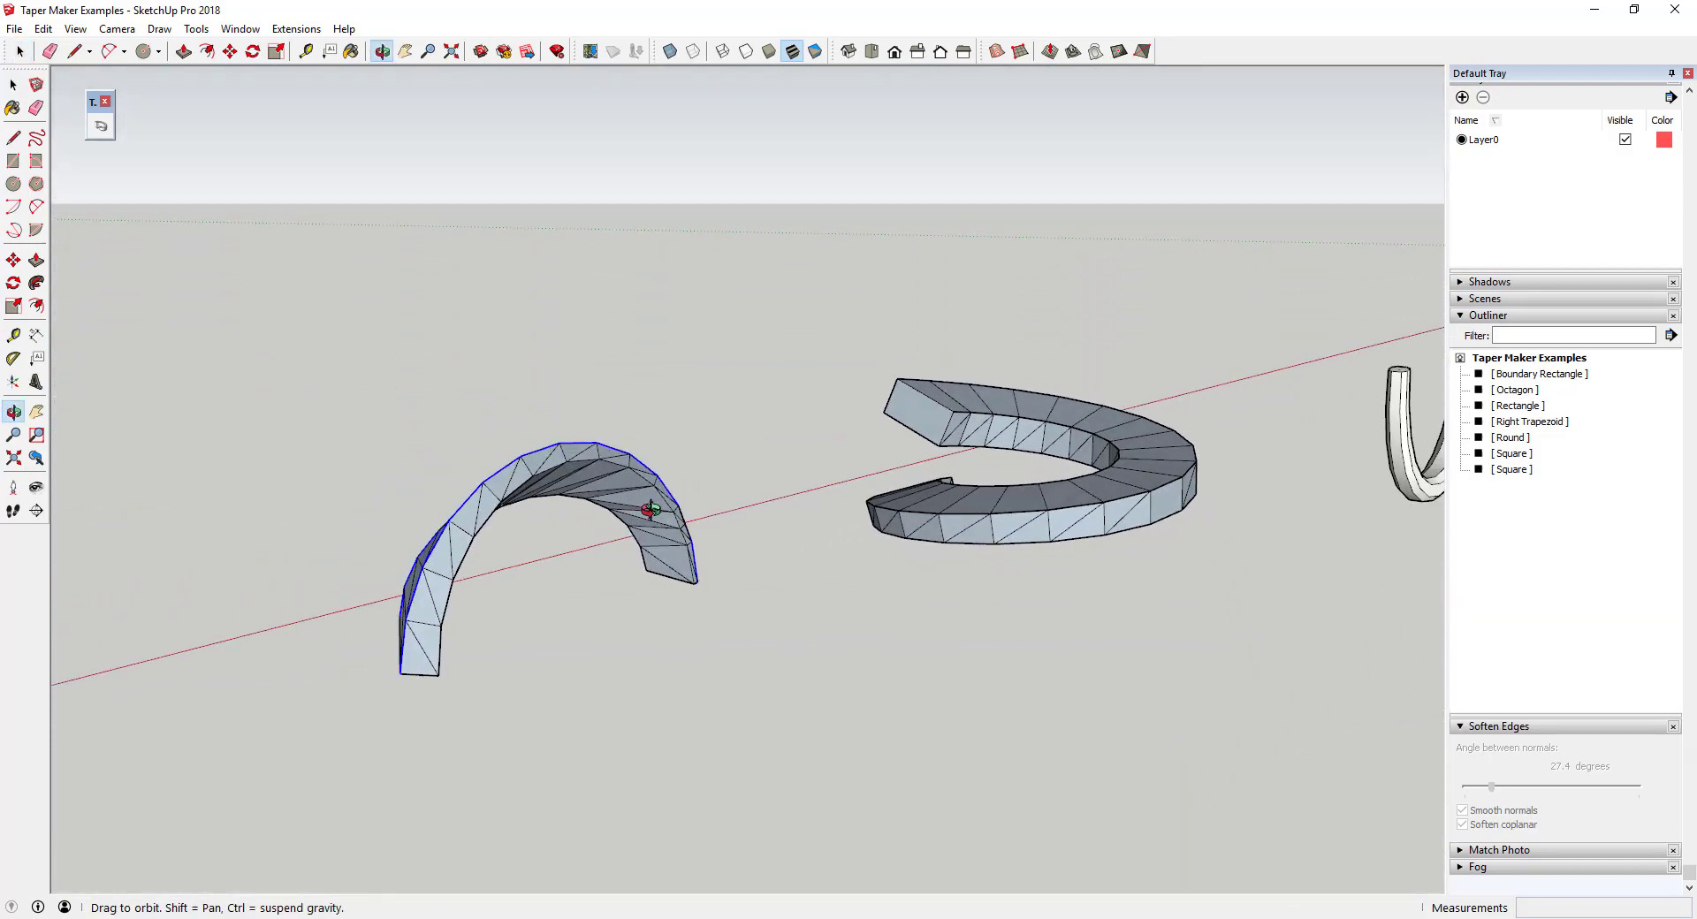
scroll(442, 646, up, 3)
scroll(502, 584, down, 2)
click(519, 466)
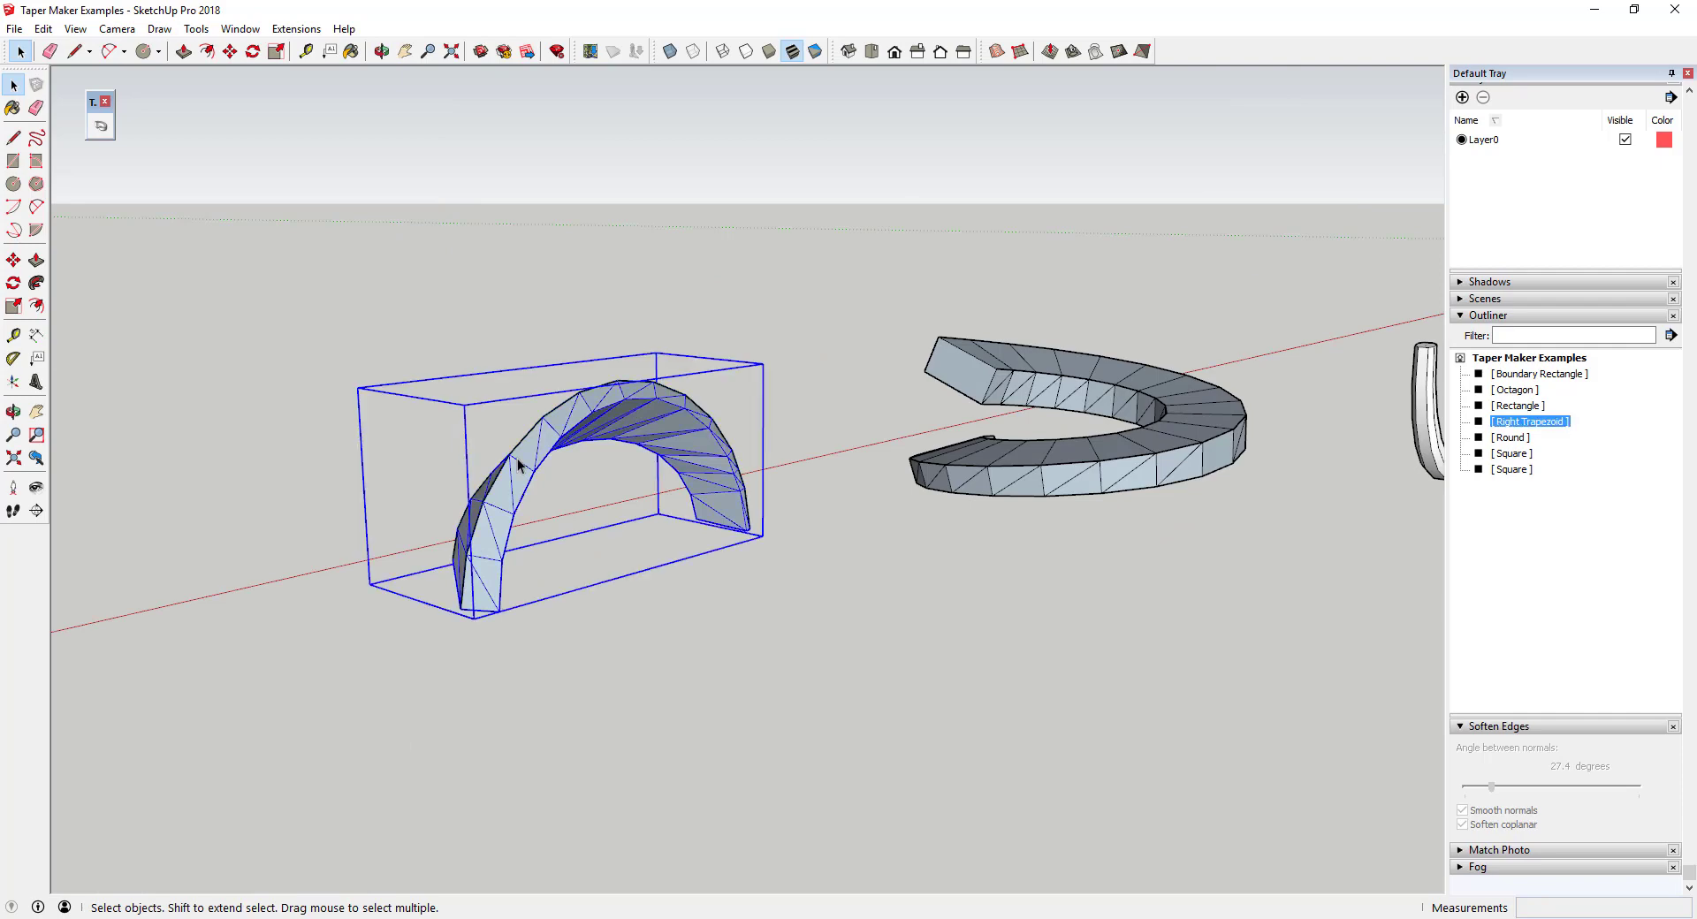
drag(1492, 788, 1494, 788)
Soften the Boundary Rectangle ring's edges at the same angle.
click(1121, 473)
click(1494, 788)
middle_drag(513, 585, 1550, 603)
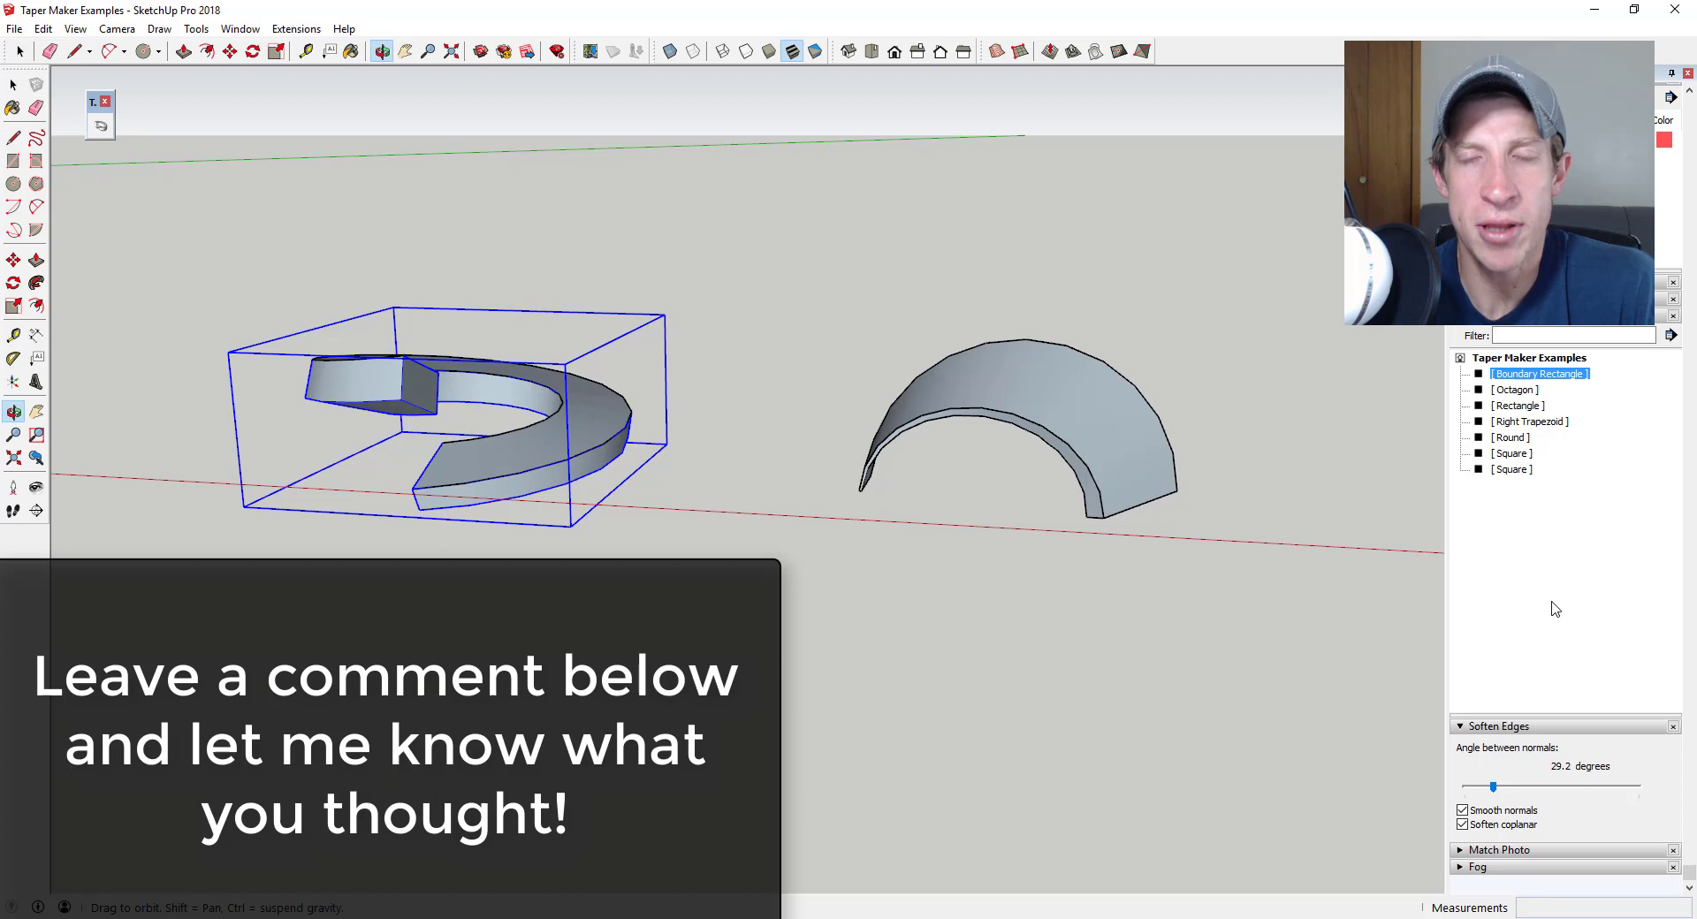